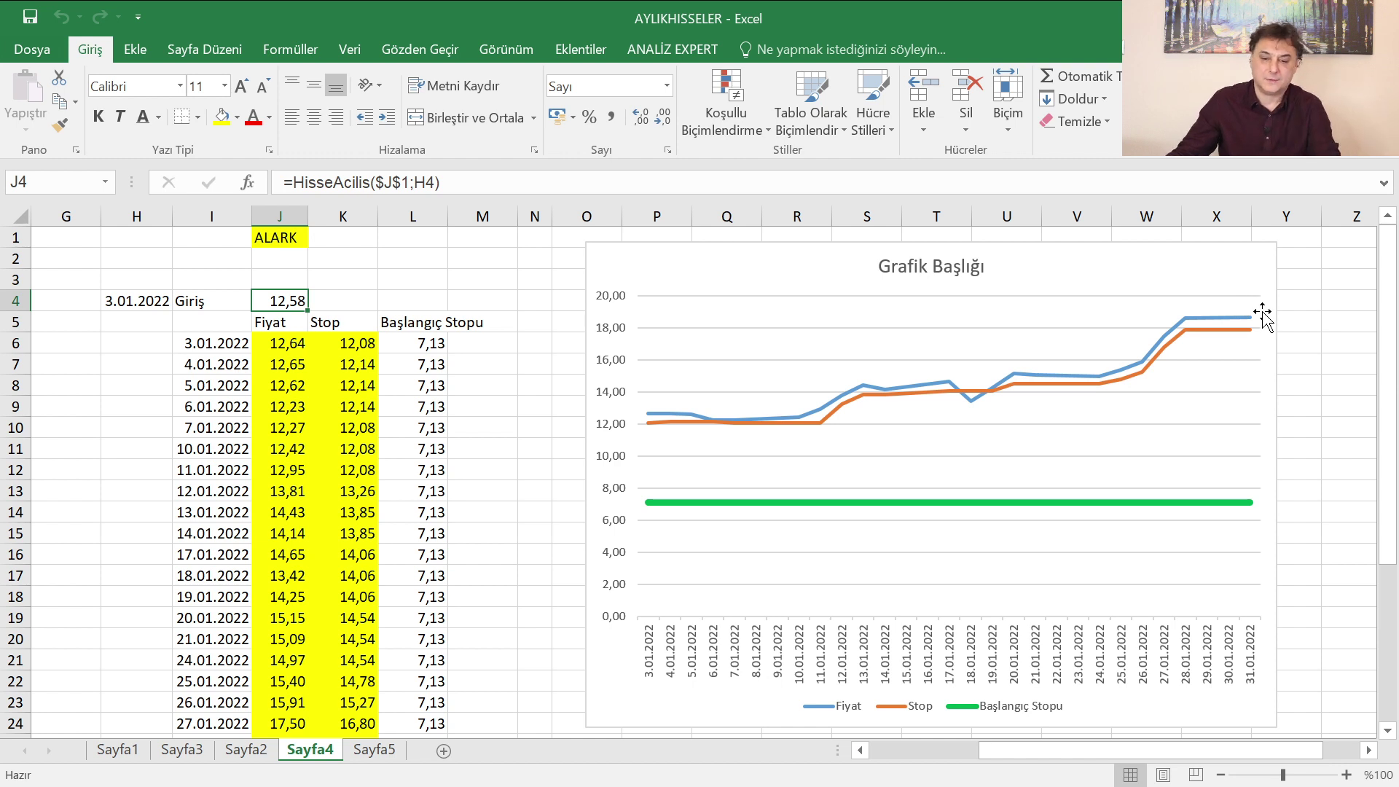
Set the stock symbol in J1 to AKSA and the first Başlangıç Stopu value in L6 to 31,14
{"action": "left_click", "coordinate": [272, 239]}
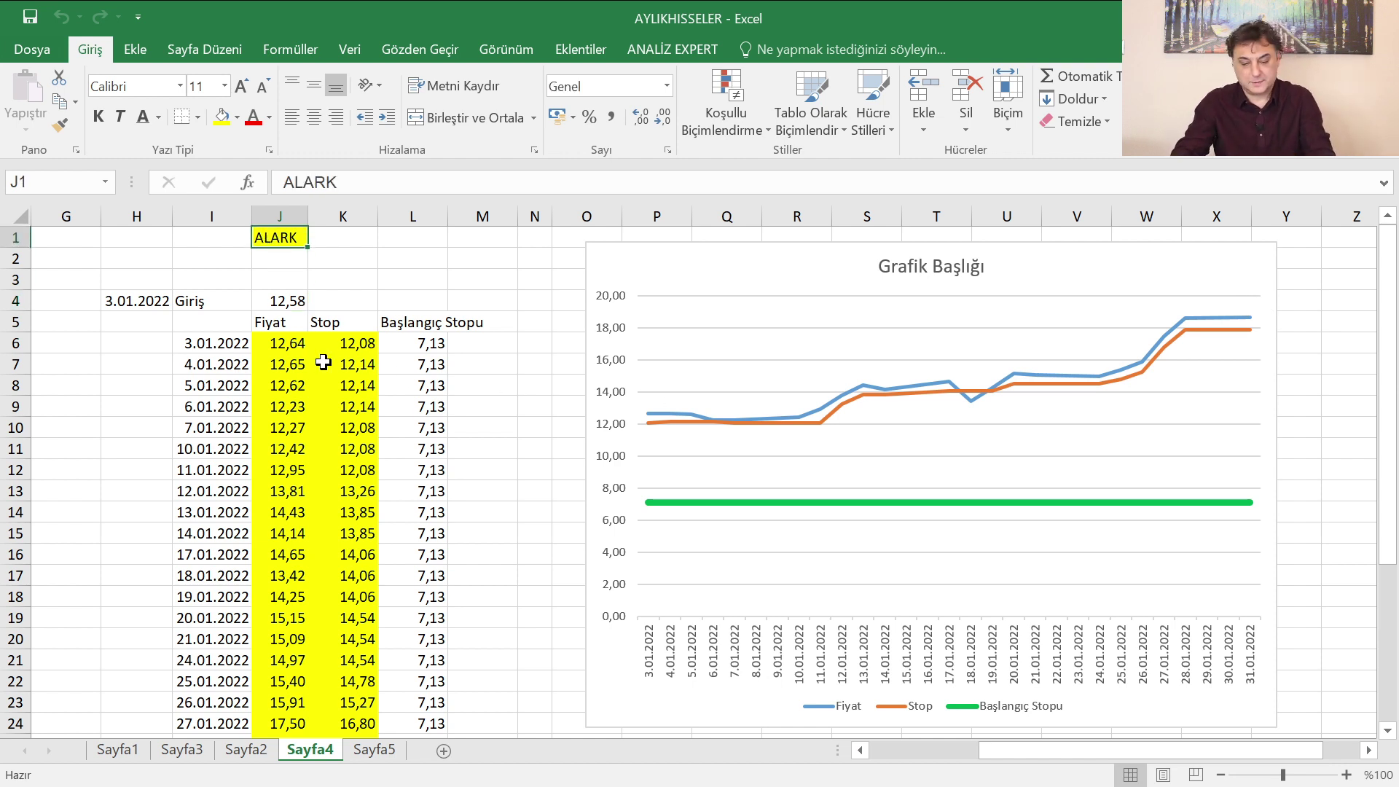
{"action": "type", "text": "AKSA"}
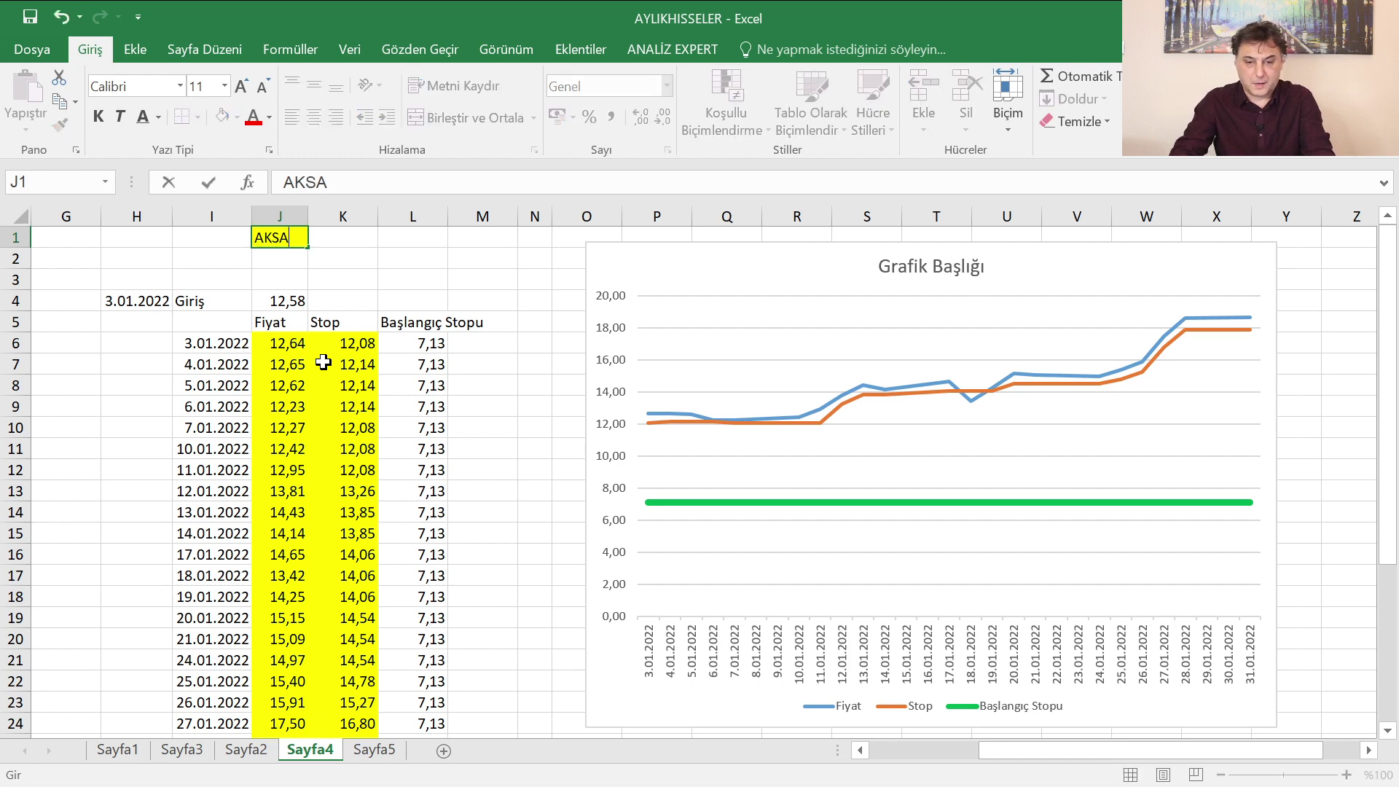
{"action": "key", "text": "Return"}
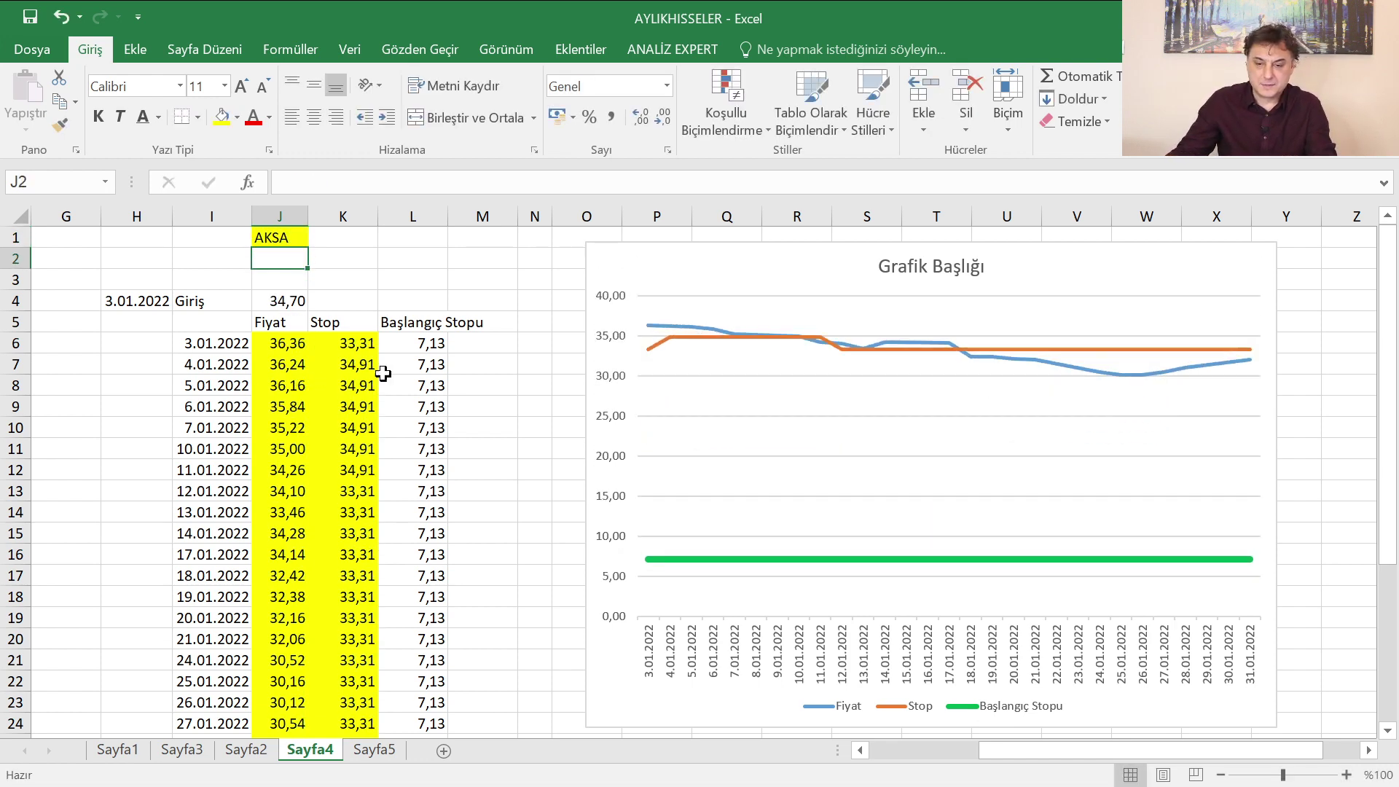
{"action": "left_click", "coordinate": [427, 341]}
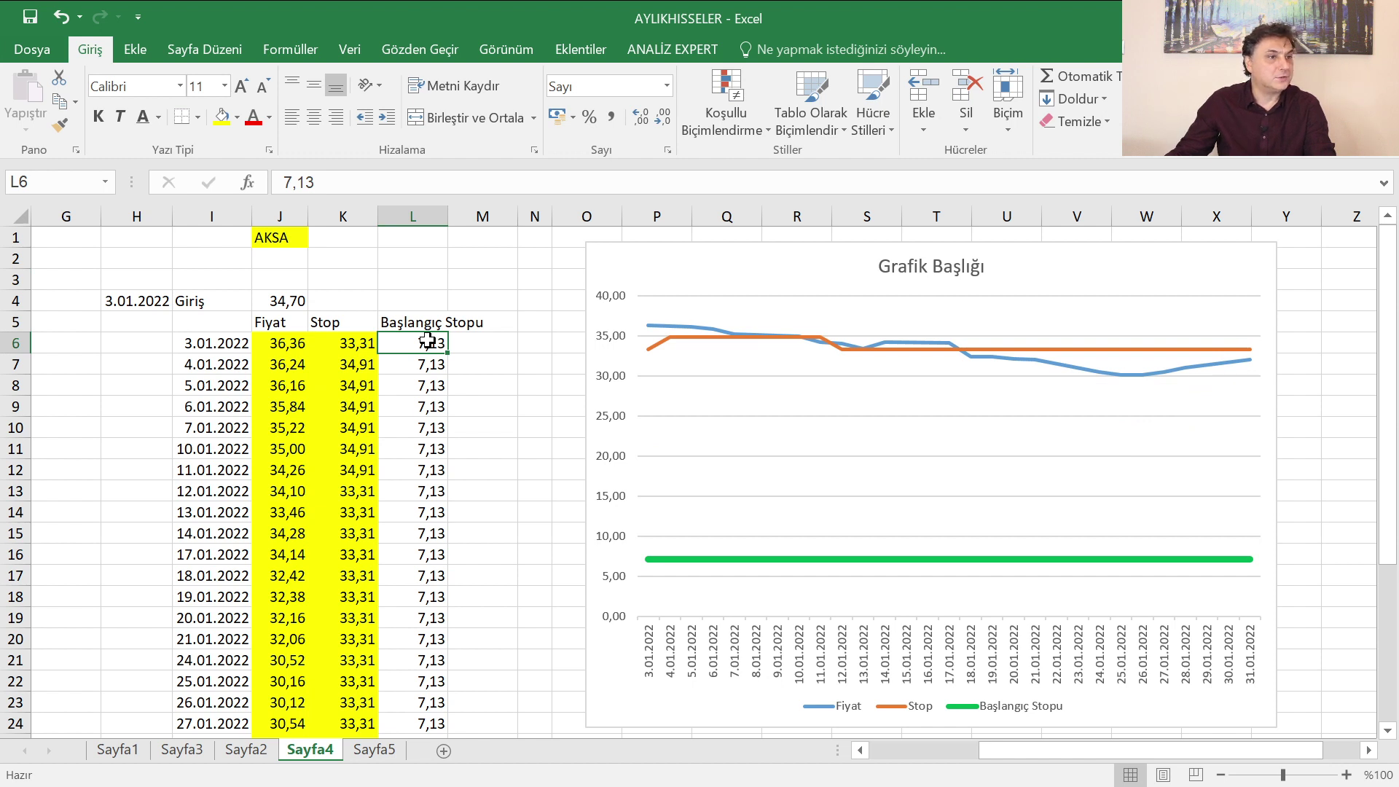
{"action": "type", "text": "31,14"}
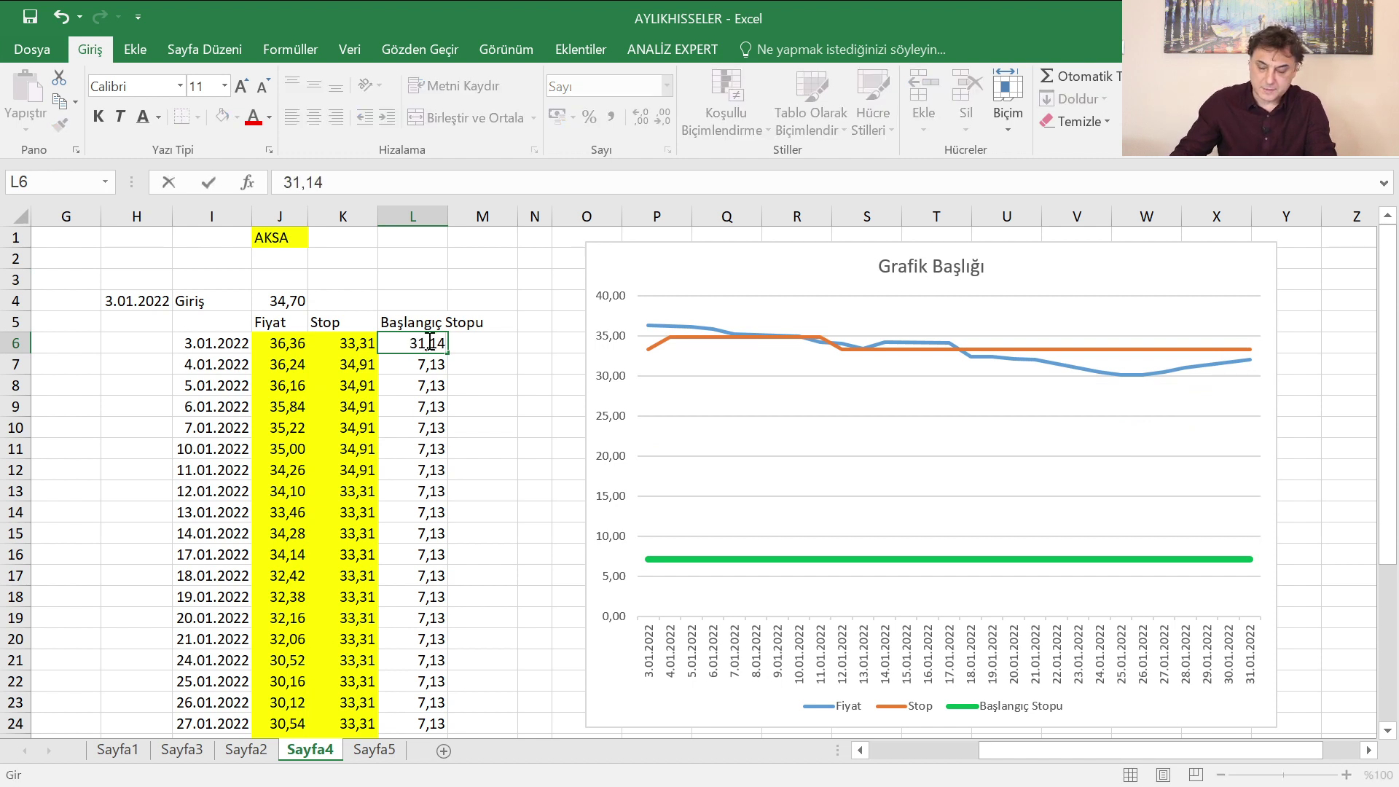
{"action": "key", "text": "Return"}
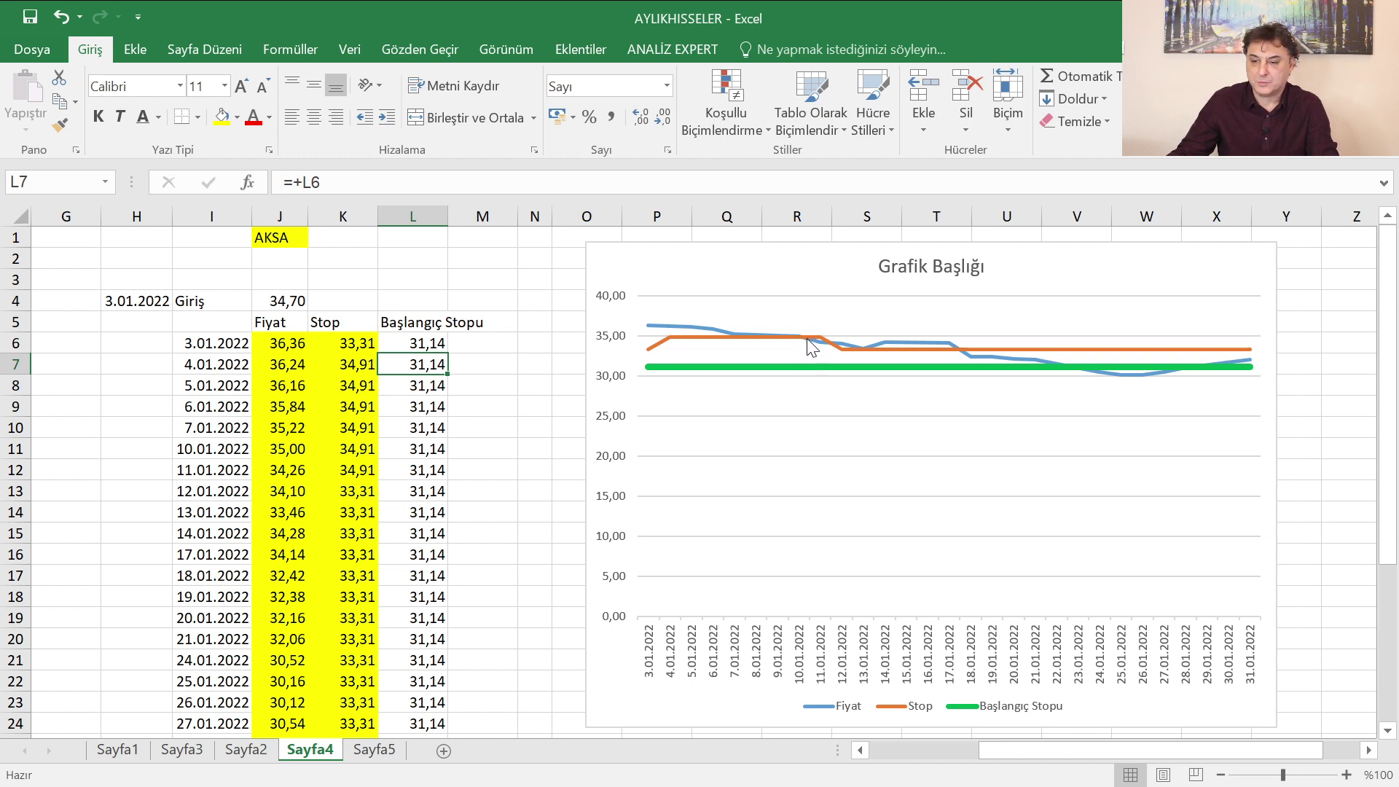
Change the stock symbol in J1 to AKSEN and set the starting stop in L6 to 9,44
{"action": "left_click", "coordinate": [276, 245]}
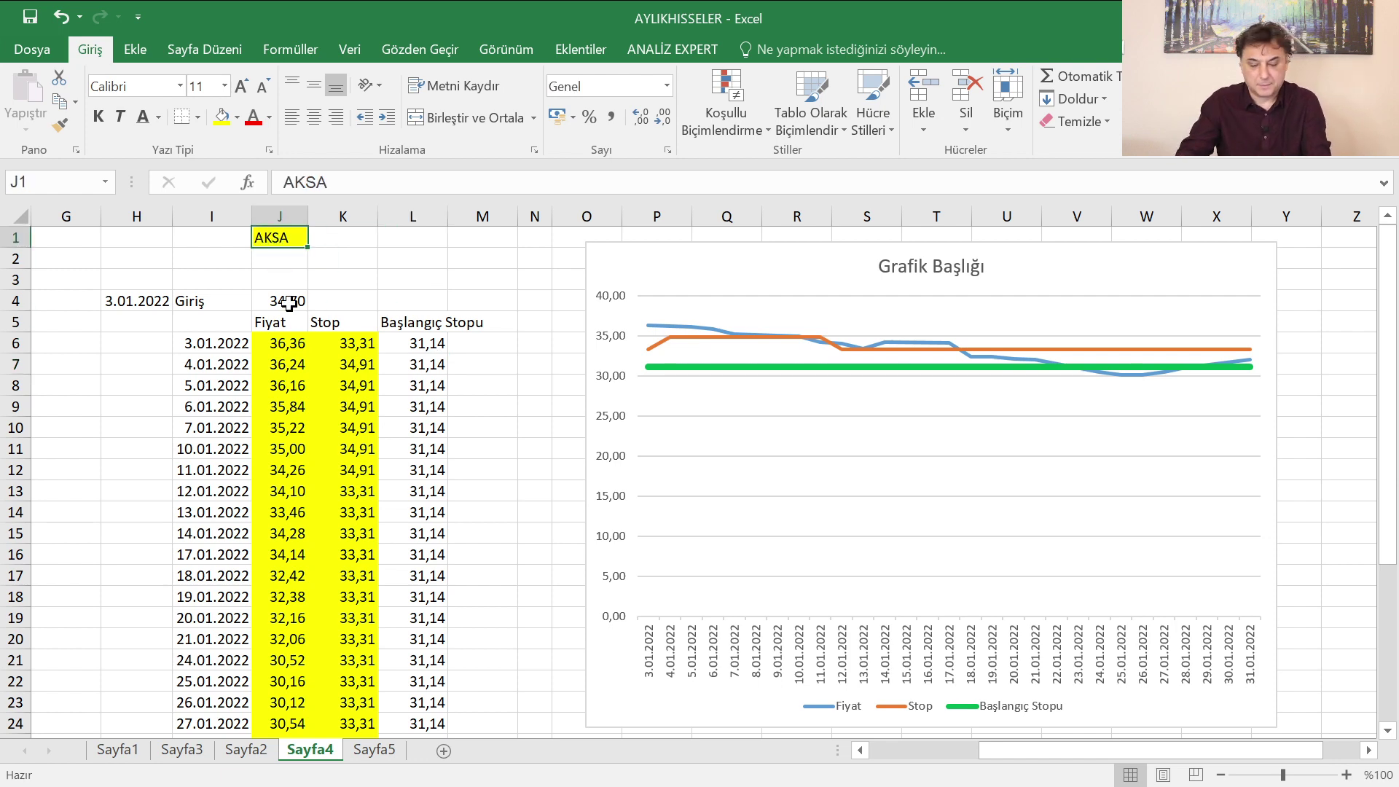
{"action": "type", "text": "AKSEN"}
{"action": "key", "text": "Return"}
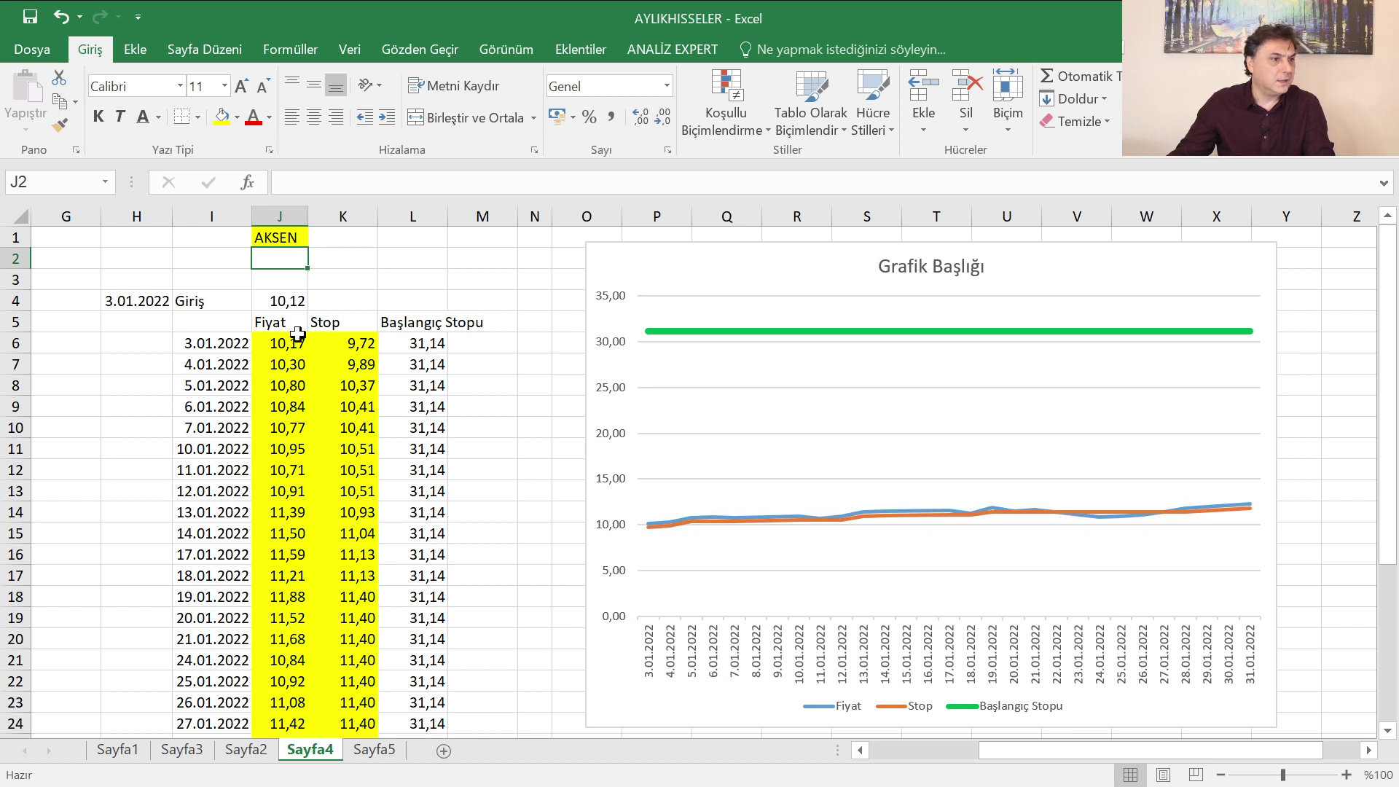
{"action": "left_click", "coordinate": [433, 341]}
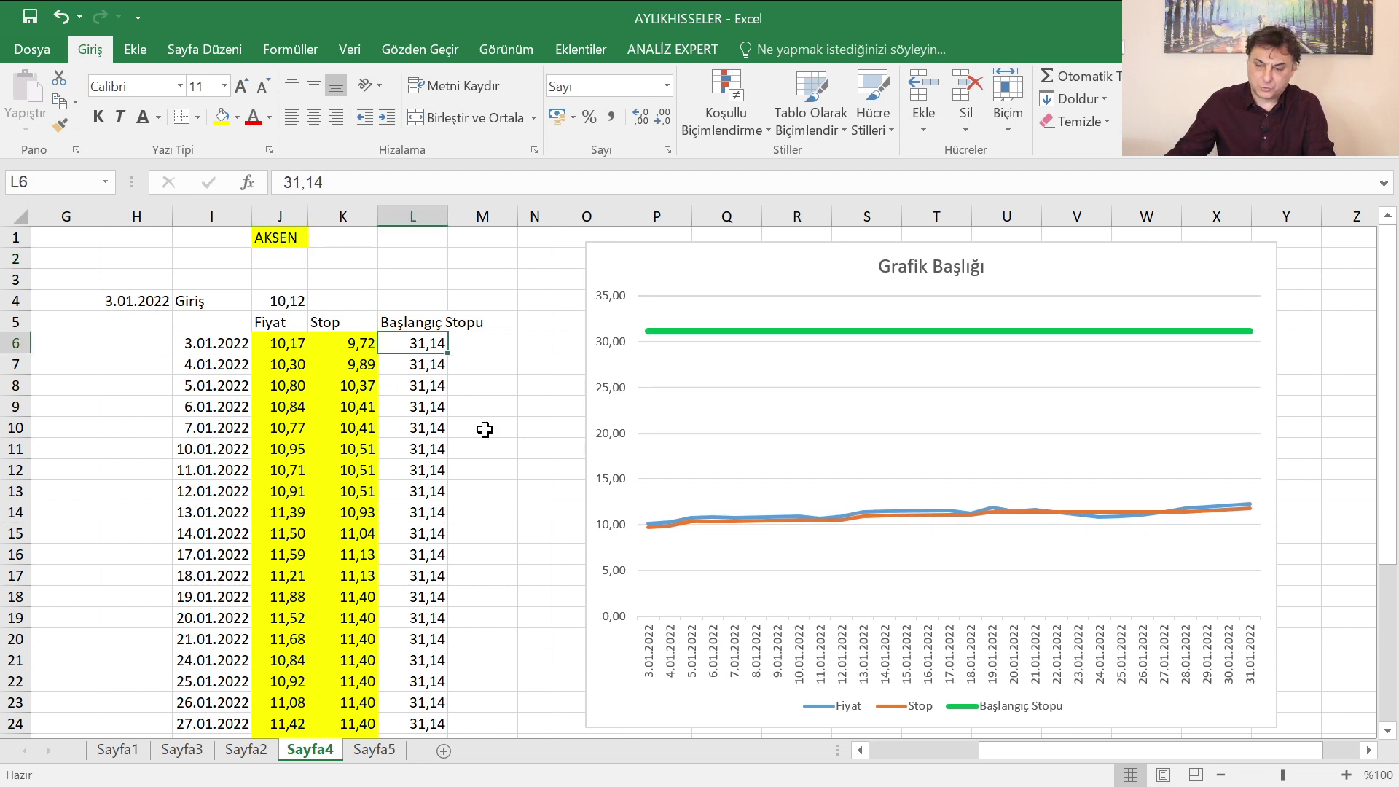
{"action": "type", "text": "9,44"}
{"action": "key", "text": "Return"}
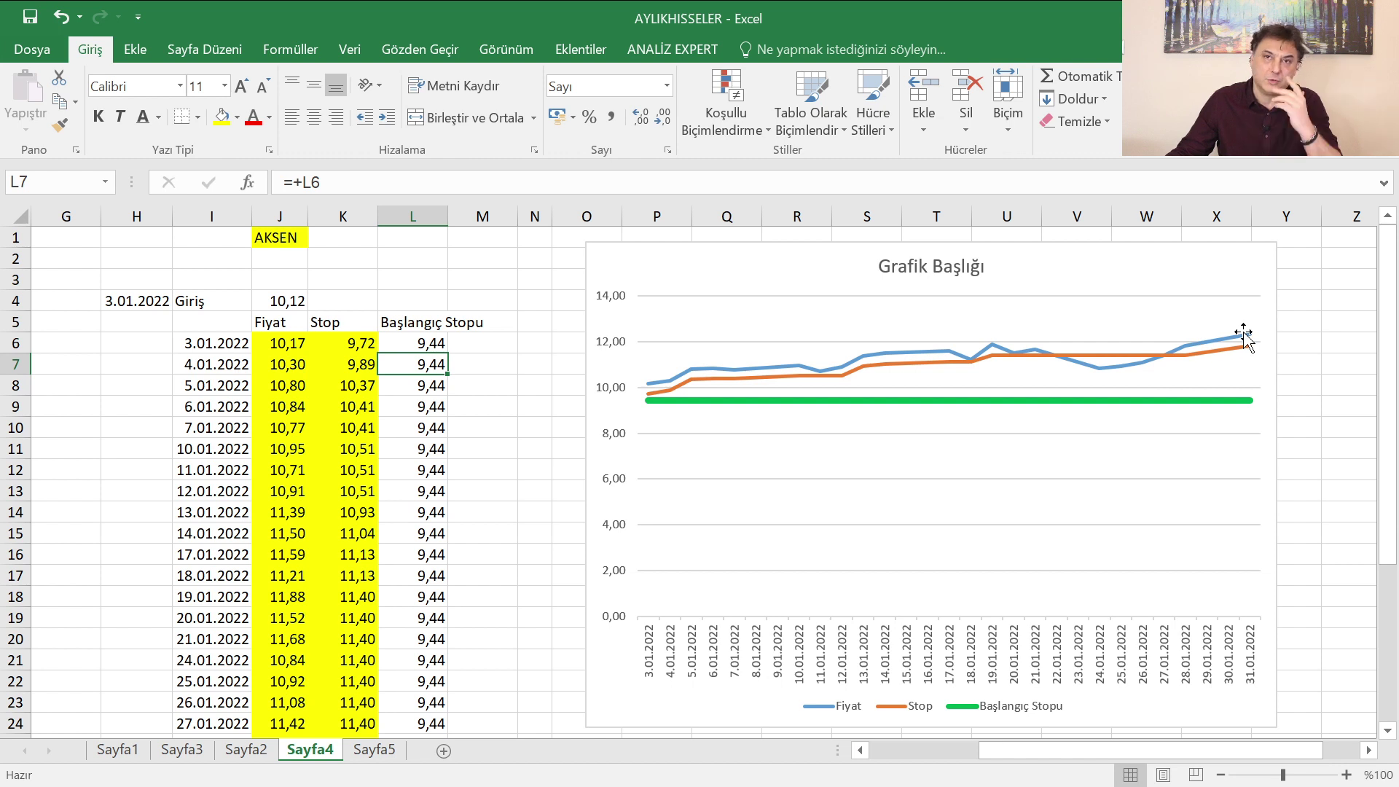
Change the stock symbol in J1 to ALARK and set the starting stop in L6 to 11,70
{"action": "left_click", "coordinate": [292, 241]}
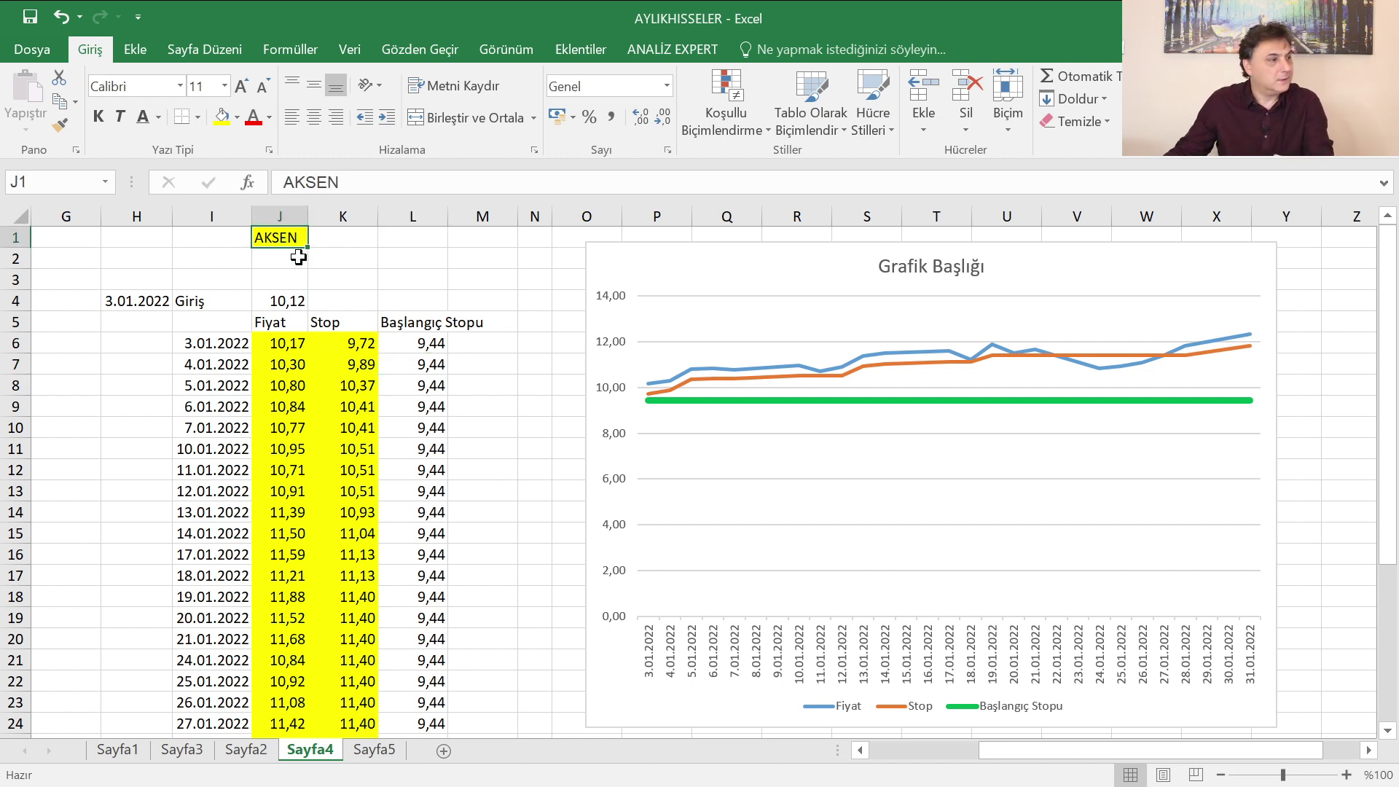
{"action": "type", "text": "ALARK"}
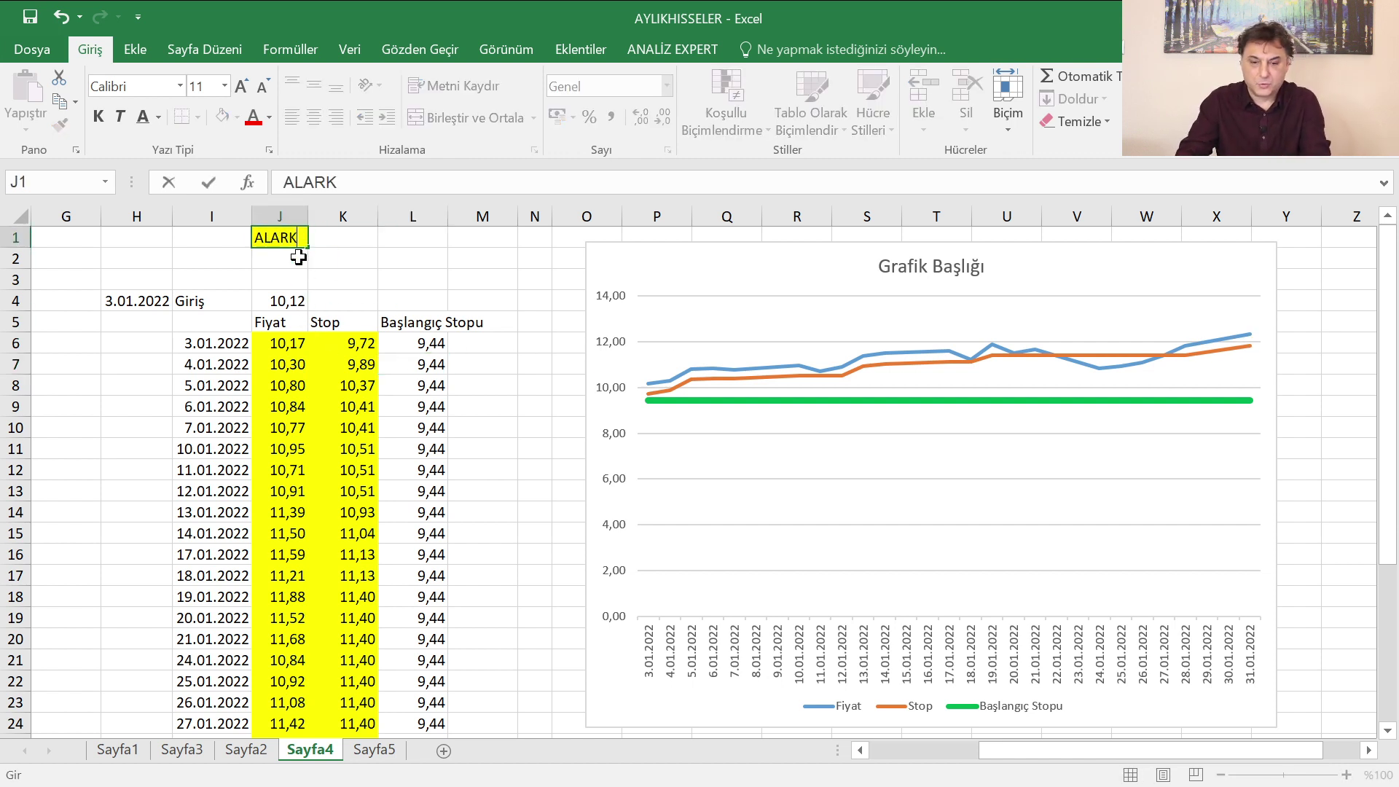
{"action": "key", "text": "Return"}
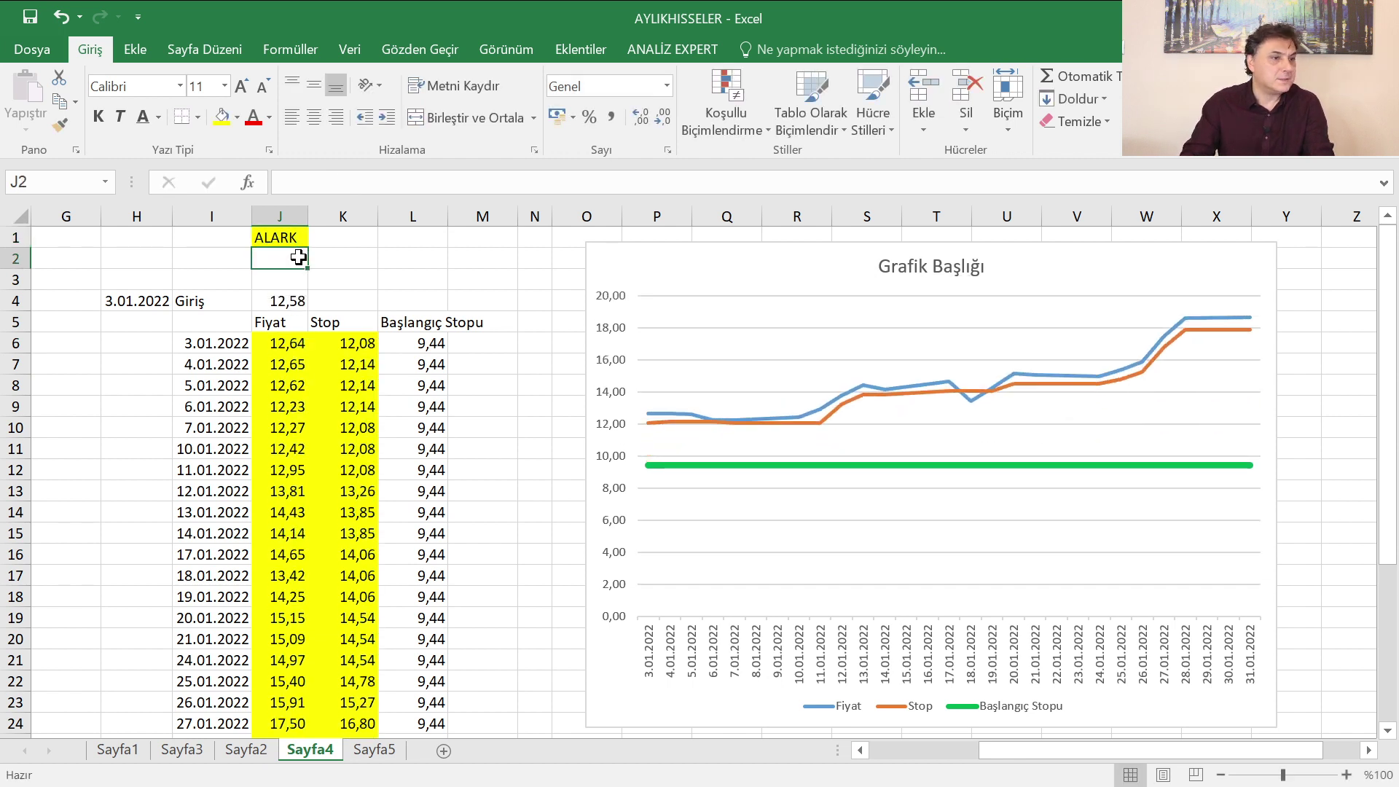
{"action": "key", "text": "Right"}
{"action": "key", "text": "Right"}
{"action": "key", "text": "Down"}
{"action": "key", "text": "Down"}
{"action": "key", "text": "Down"}
{"action": "key", "text": "Down"}
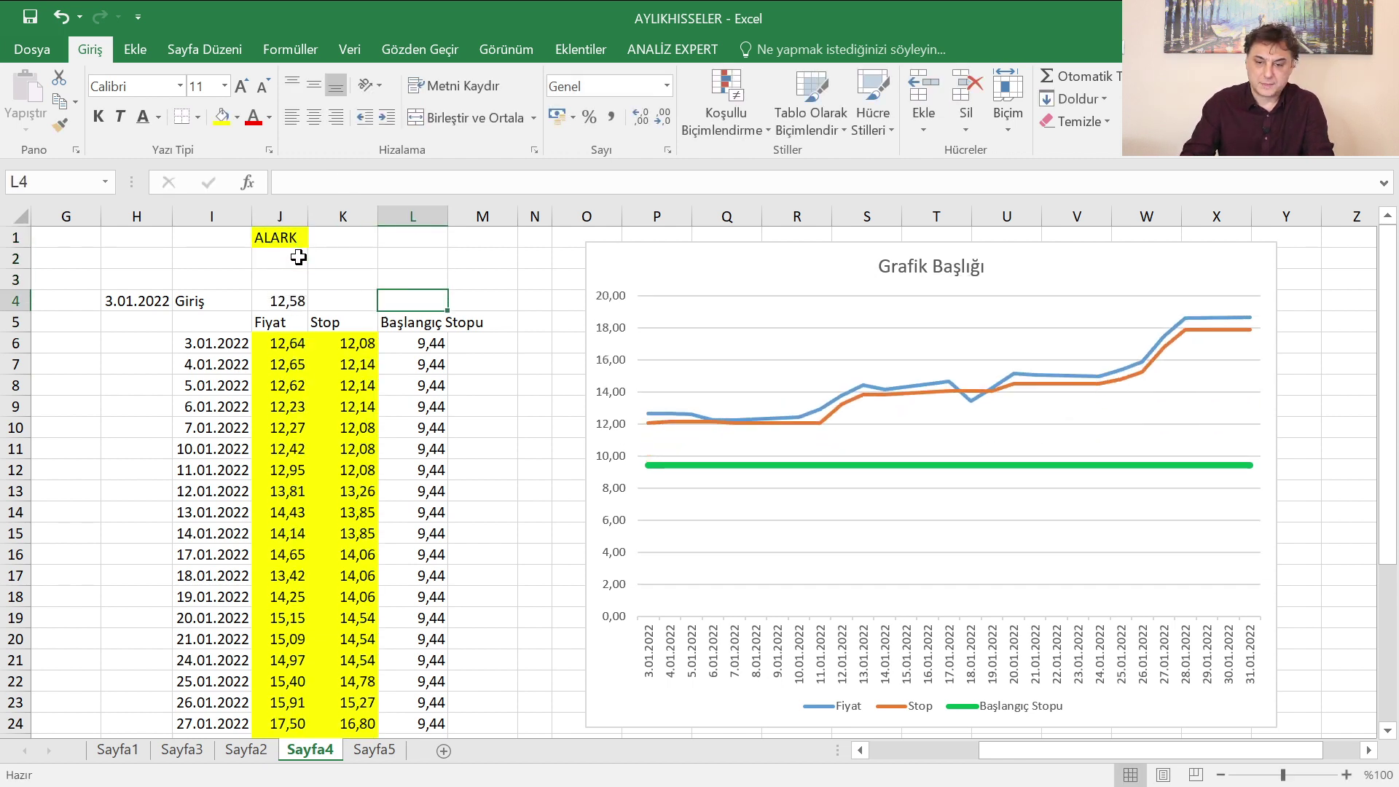
{"action": "type", "text": "11,70"}
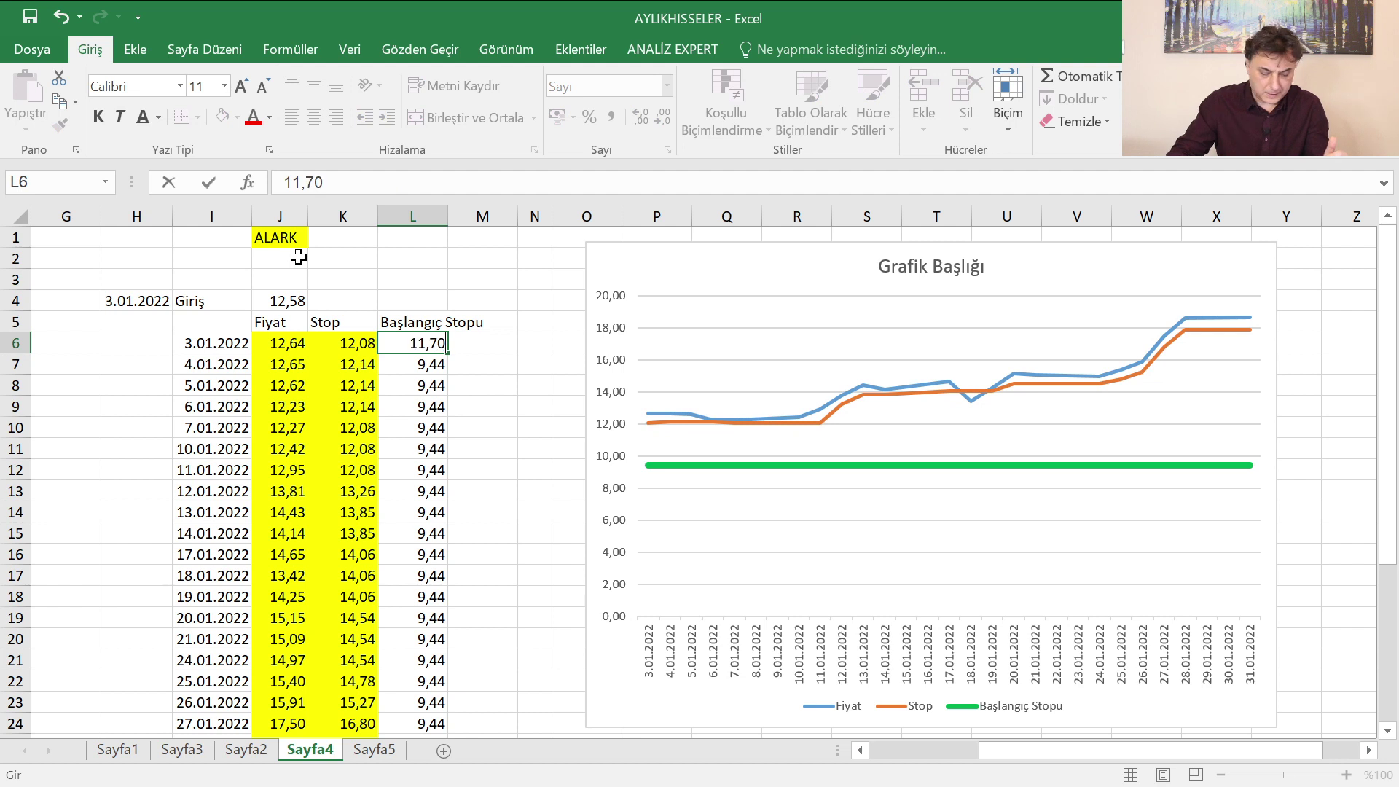
{"action": "key", "text": "Return"}
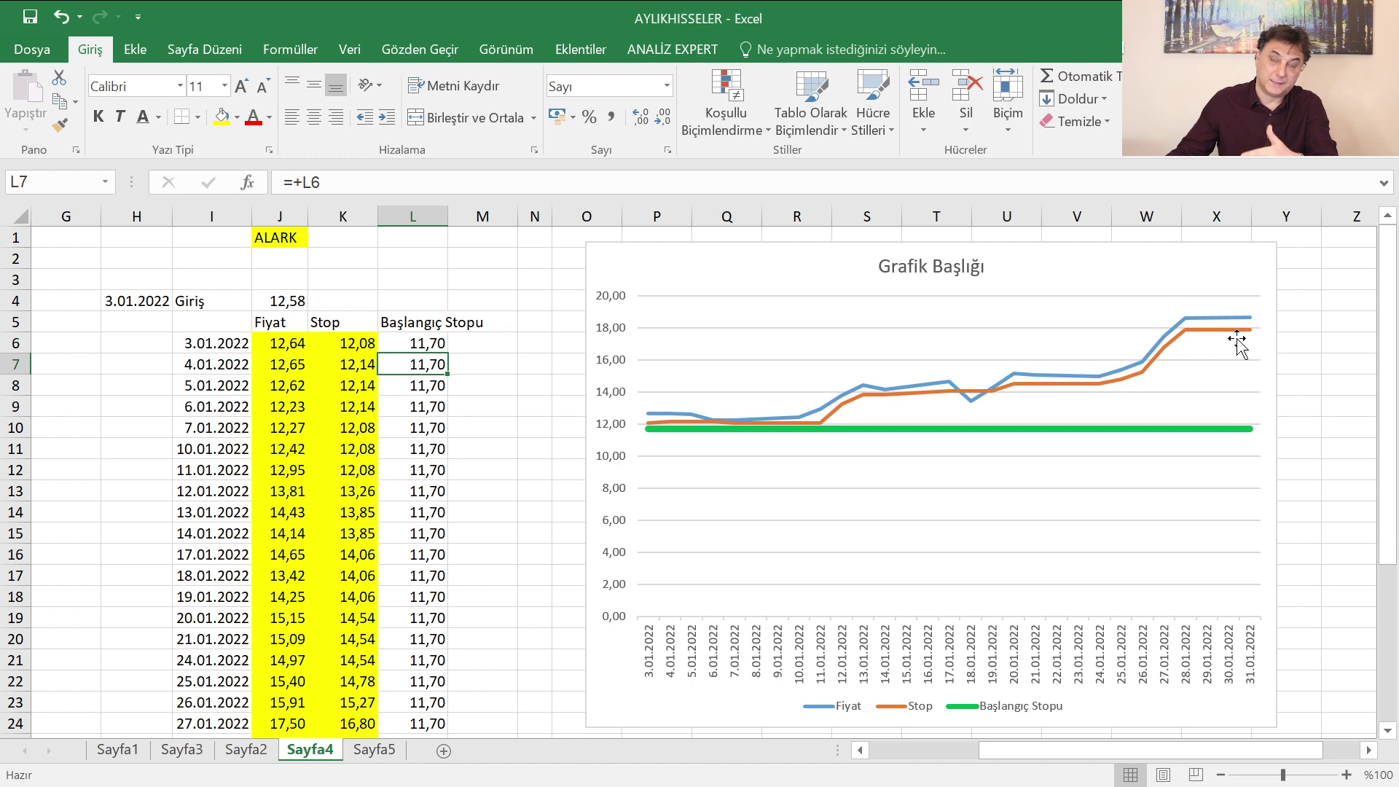
Change the stock symbol in J1 to ECILC and set the starting stop in L6 to 7,13
{"action": "left_click", "coordinate": [288, 234]}
{"action": "type", "text": "ECILC"}
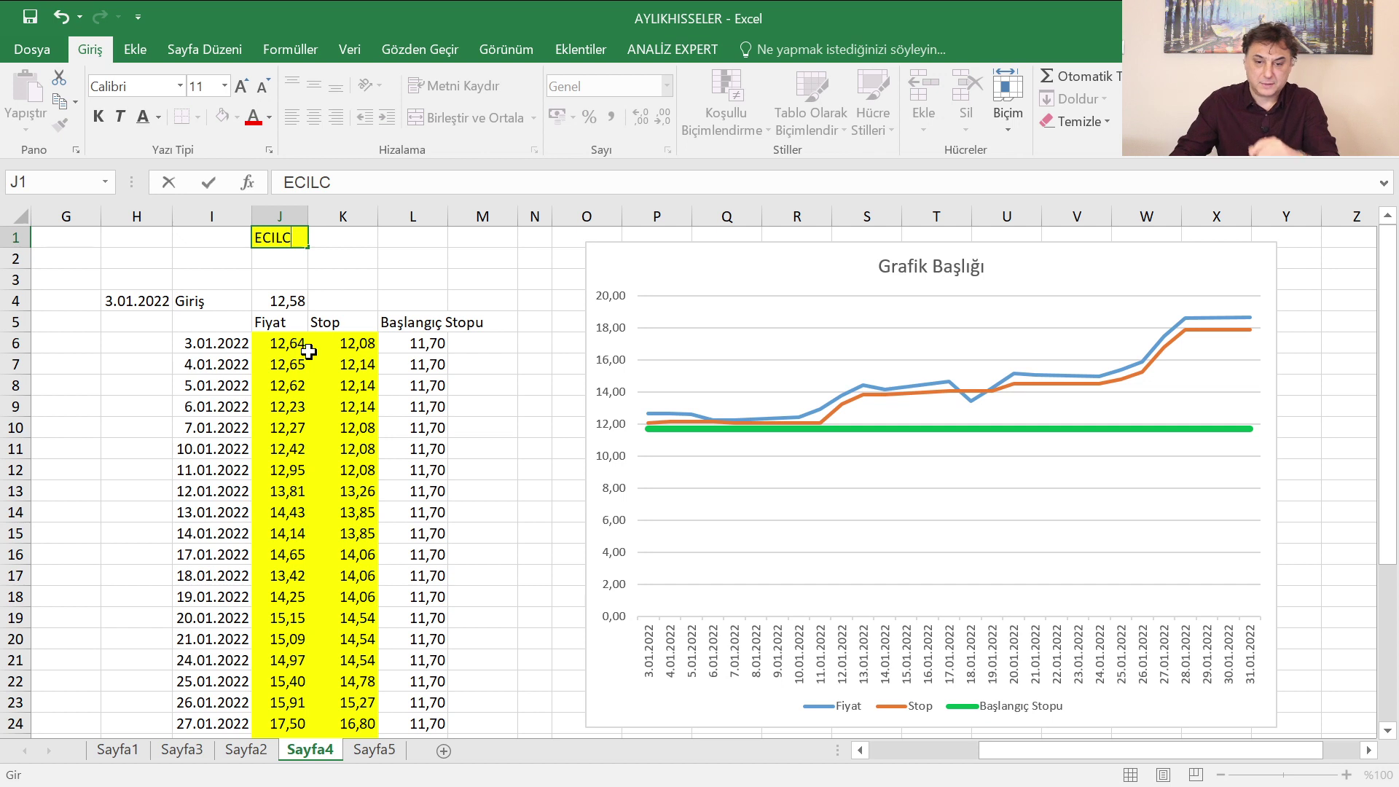
{"action": "key", "text": "Return"}
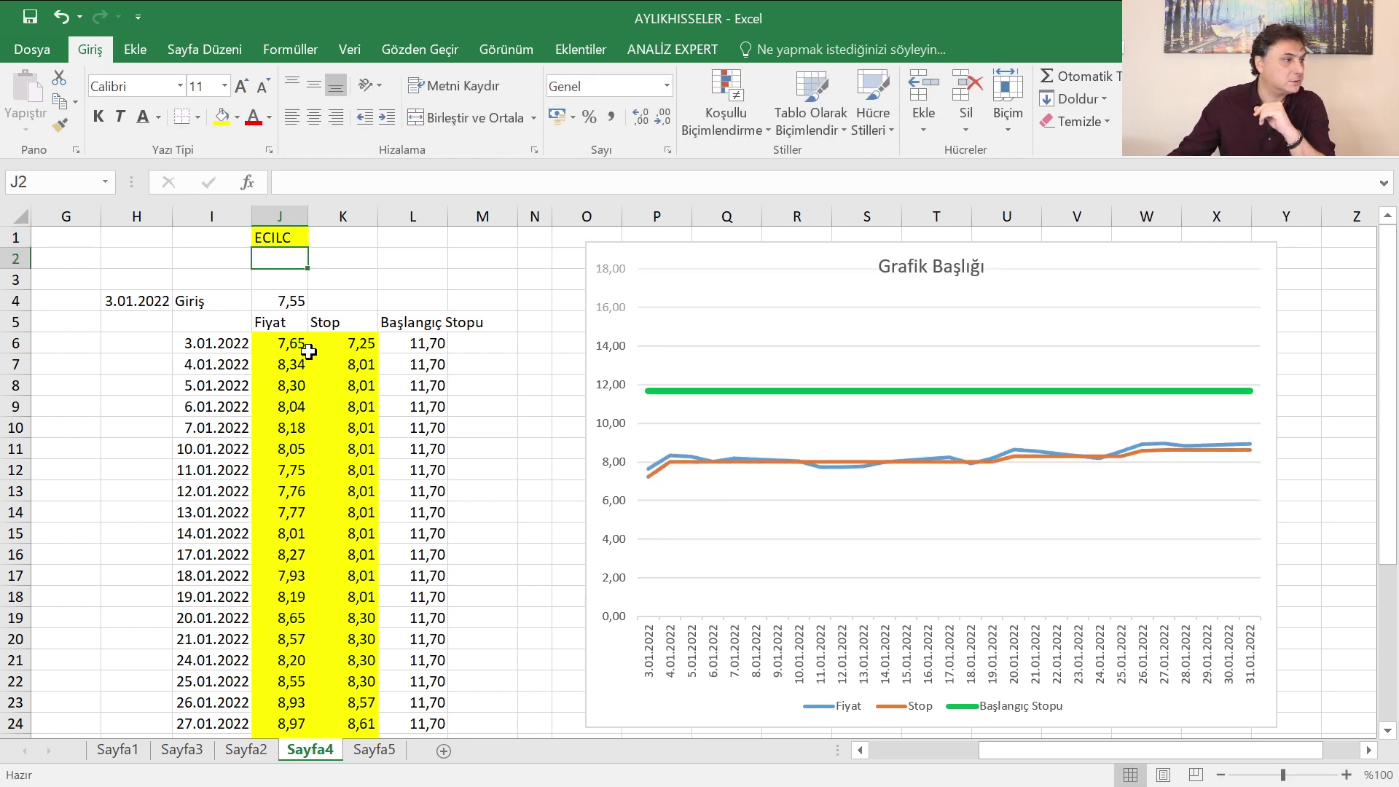
{"action": "left_click", "coordinate": [432, 343]}
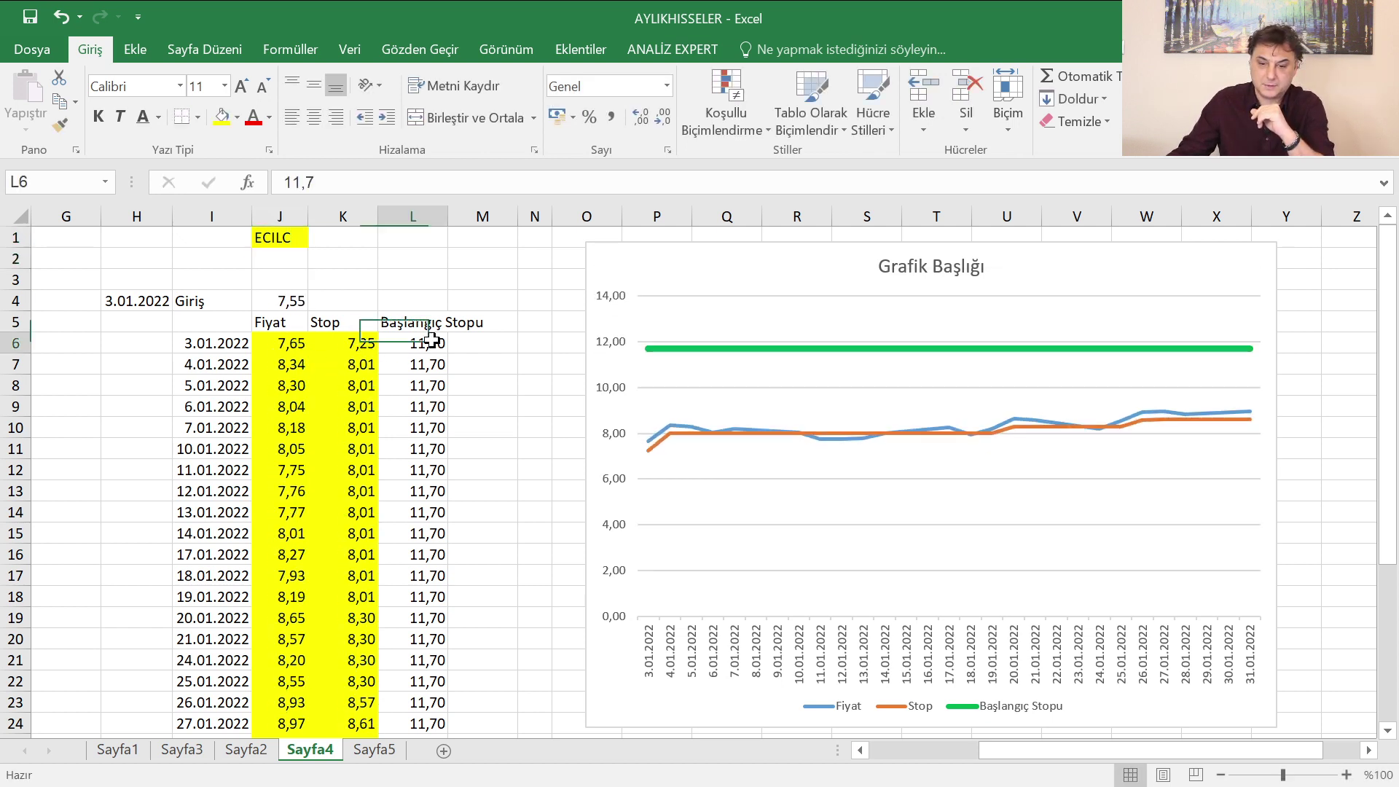
{"action": "type", "text": "7,13"}
{"action": "key", "text": "Return"}
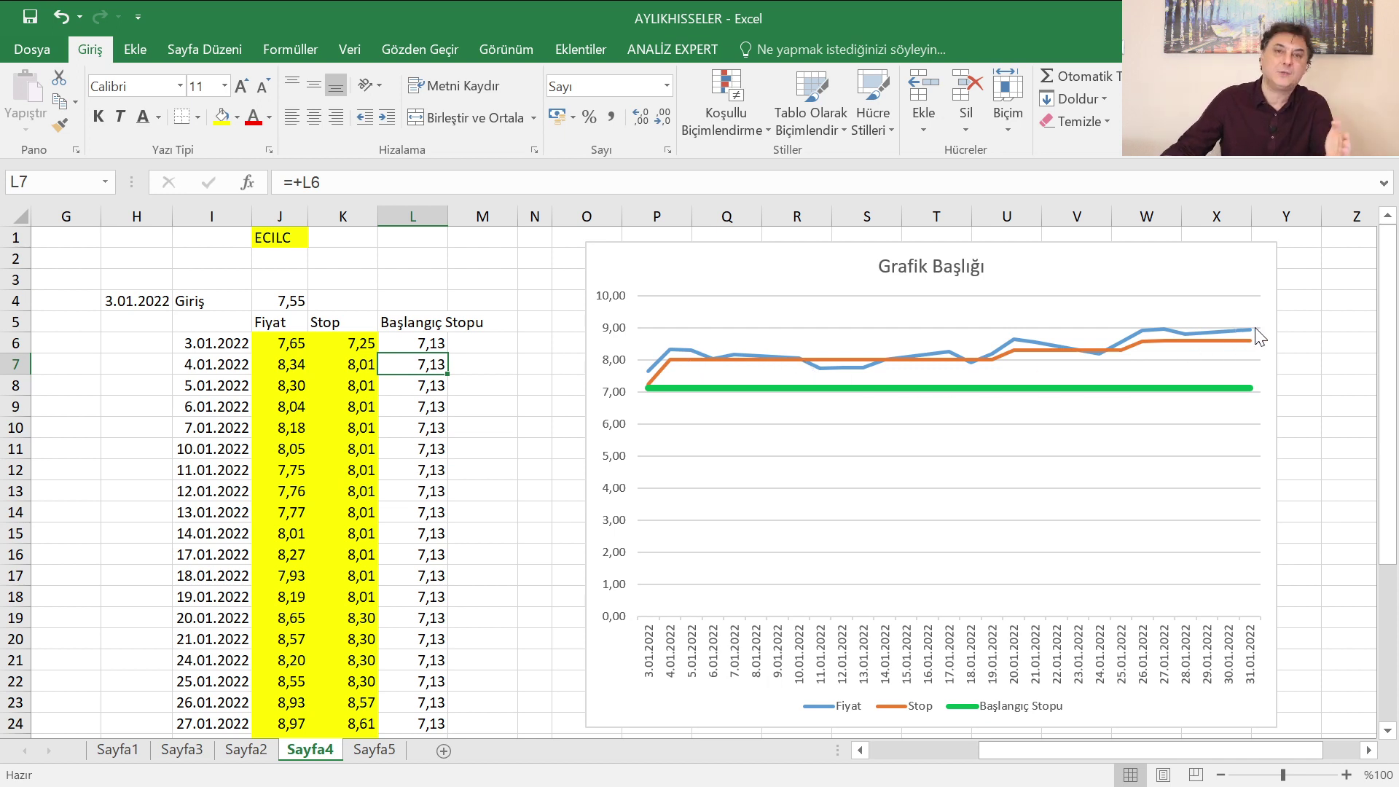
Change the stock symbol in J1 to TTRAK and set the starting stop in L6 to 207
{"action": "left_click", "coordinate": [262, 237]}
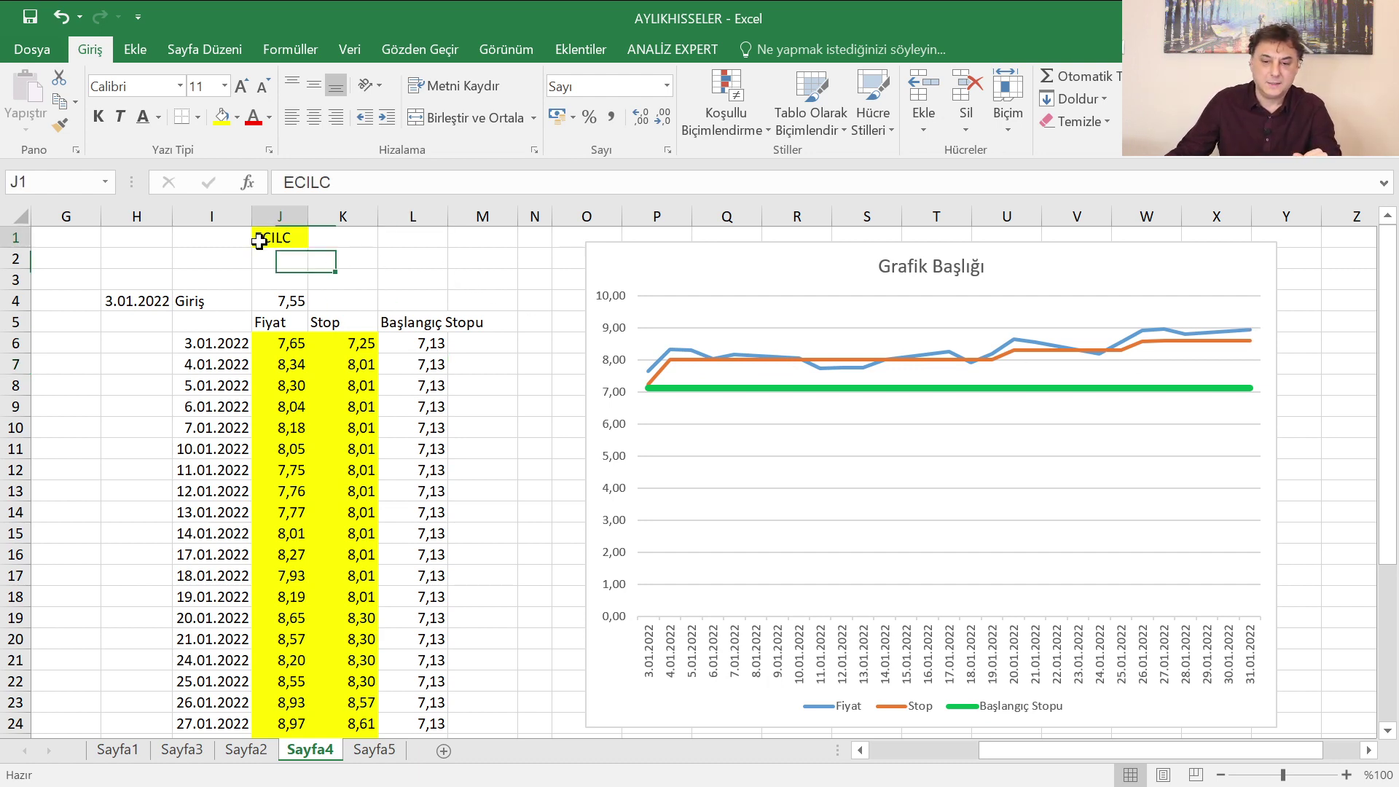
{"action": "type", "text": "TTRAK"}
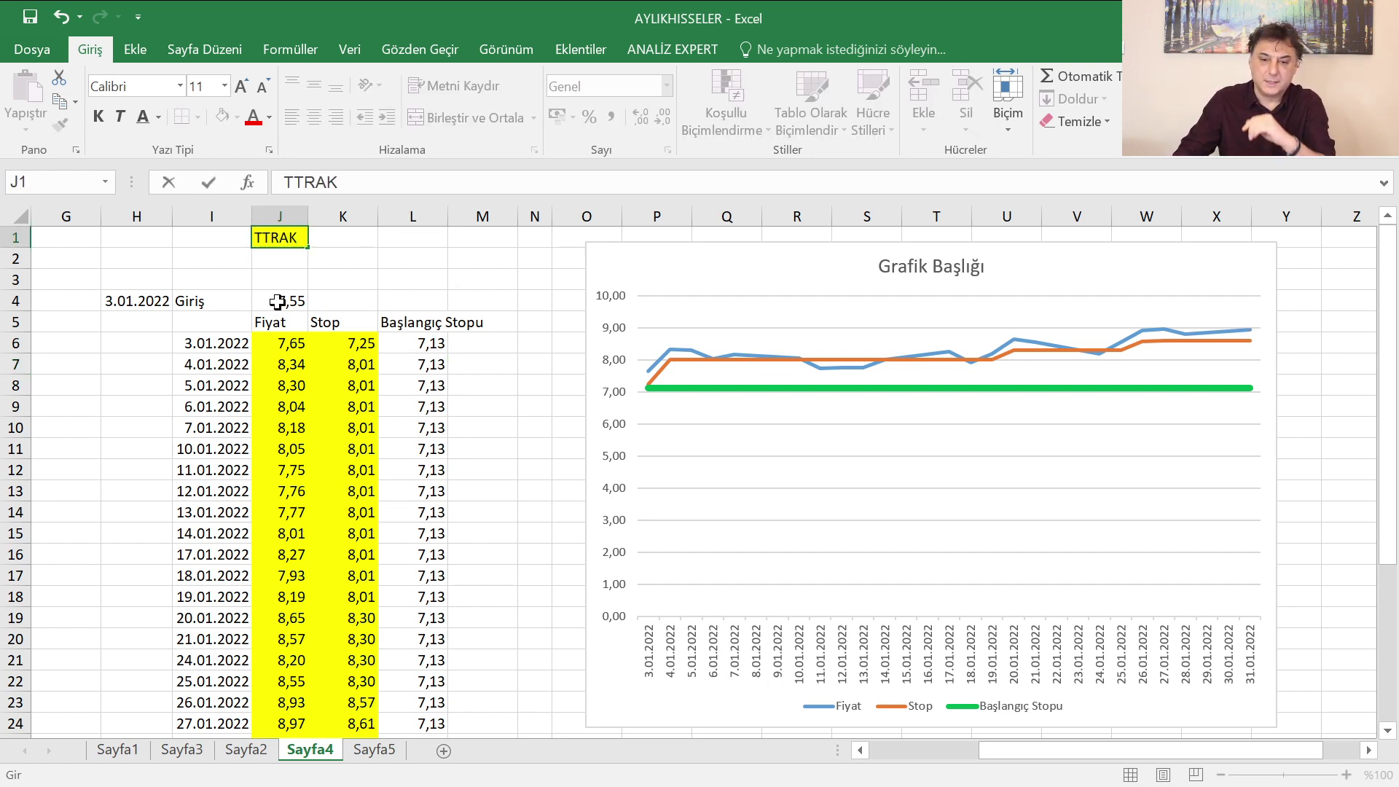
{"action": "key", "text": "Return"}
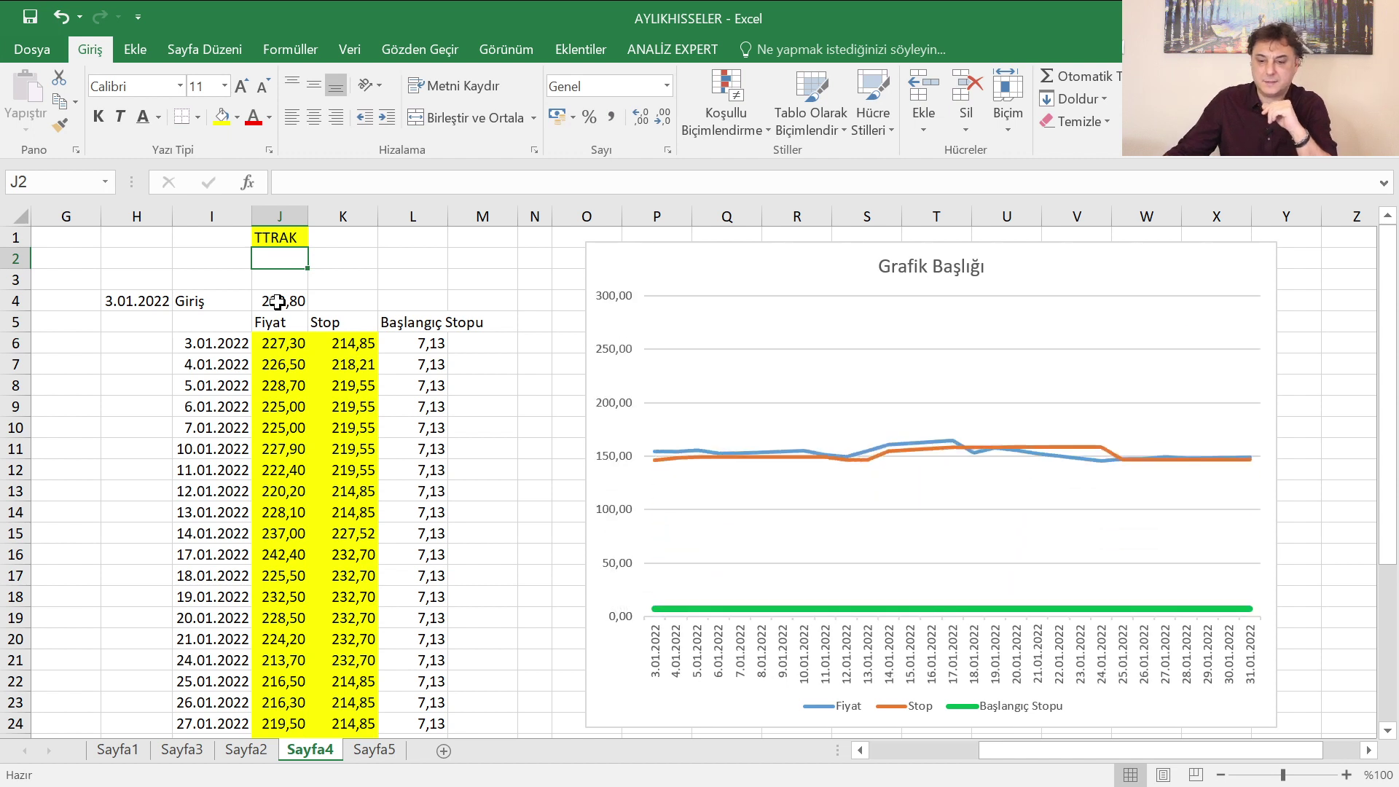
{"action": "left_click", "coordinate": [422, 344]}
{"action": "type", "text": "207"}
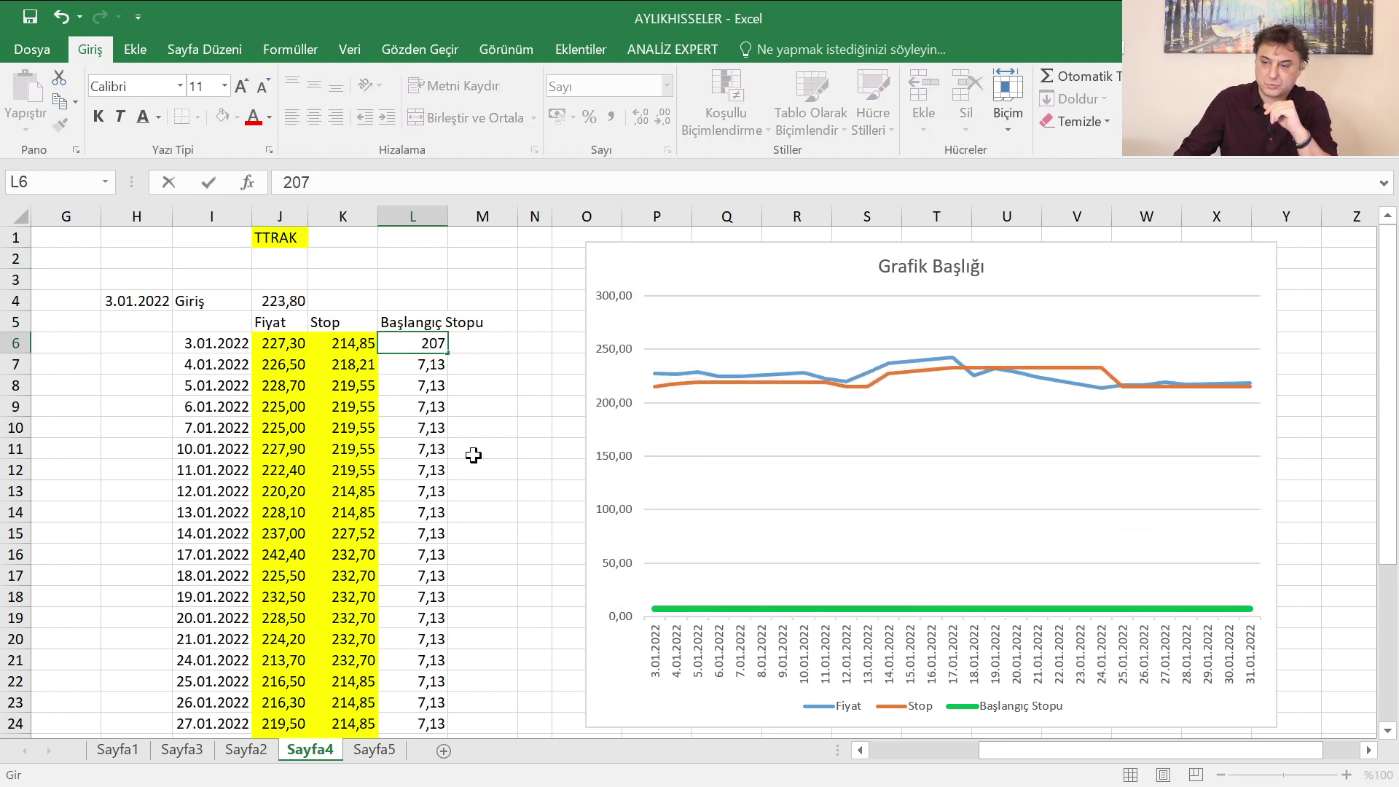
{"action": "key", "text": "Return"}
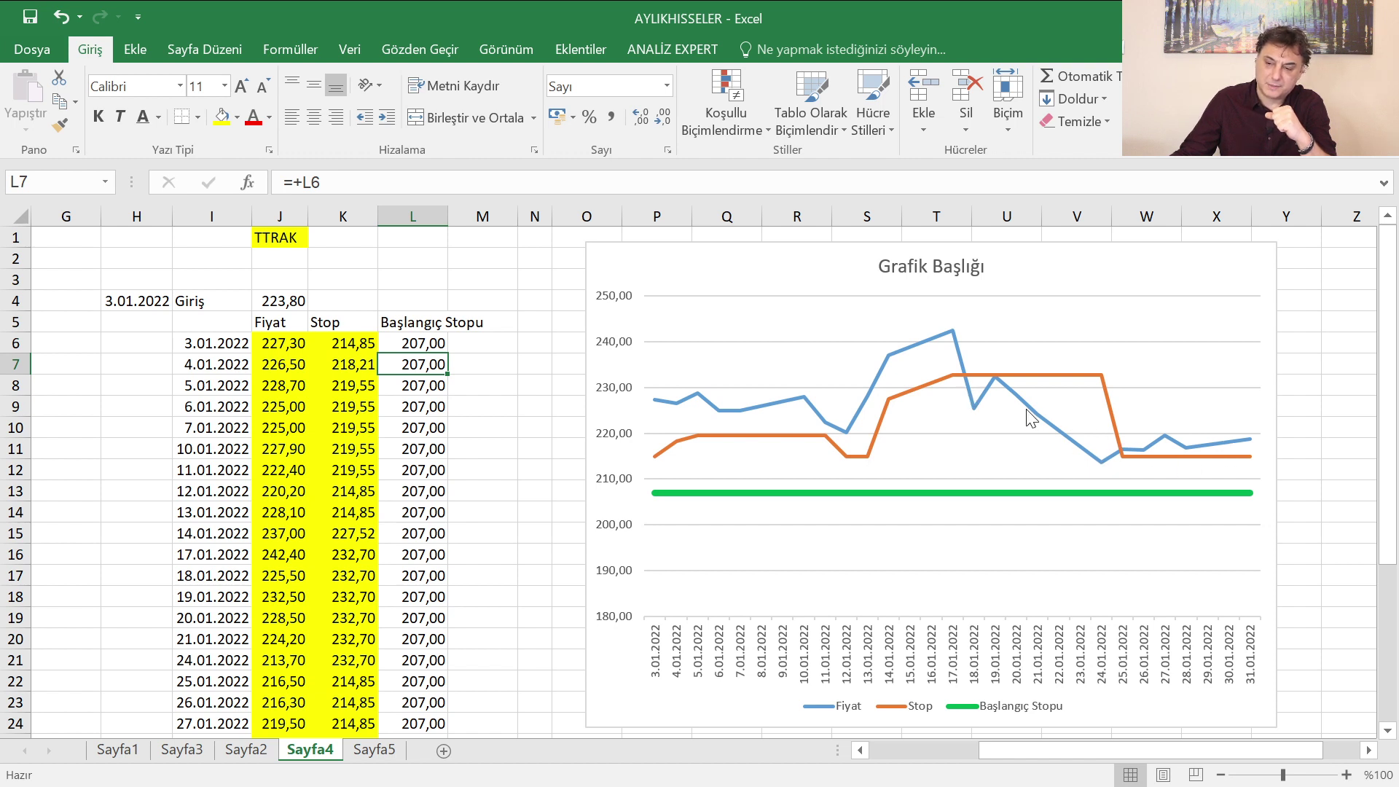
Change the stock symbol in J1 to SELEC and set the starting stop in L6 to 11,23
{"action": "left_click", "coordinate": [289, 239]}
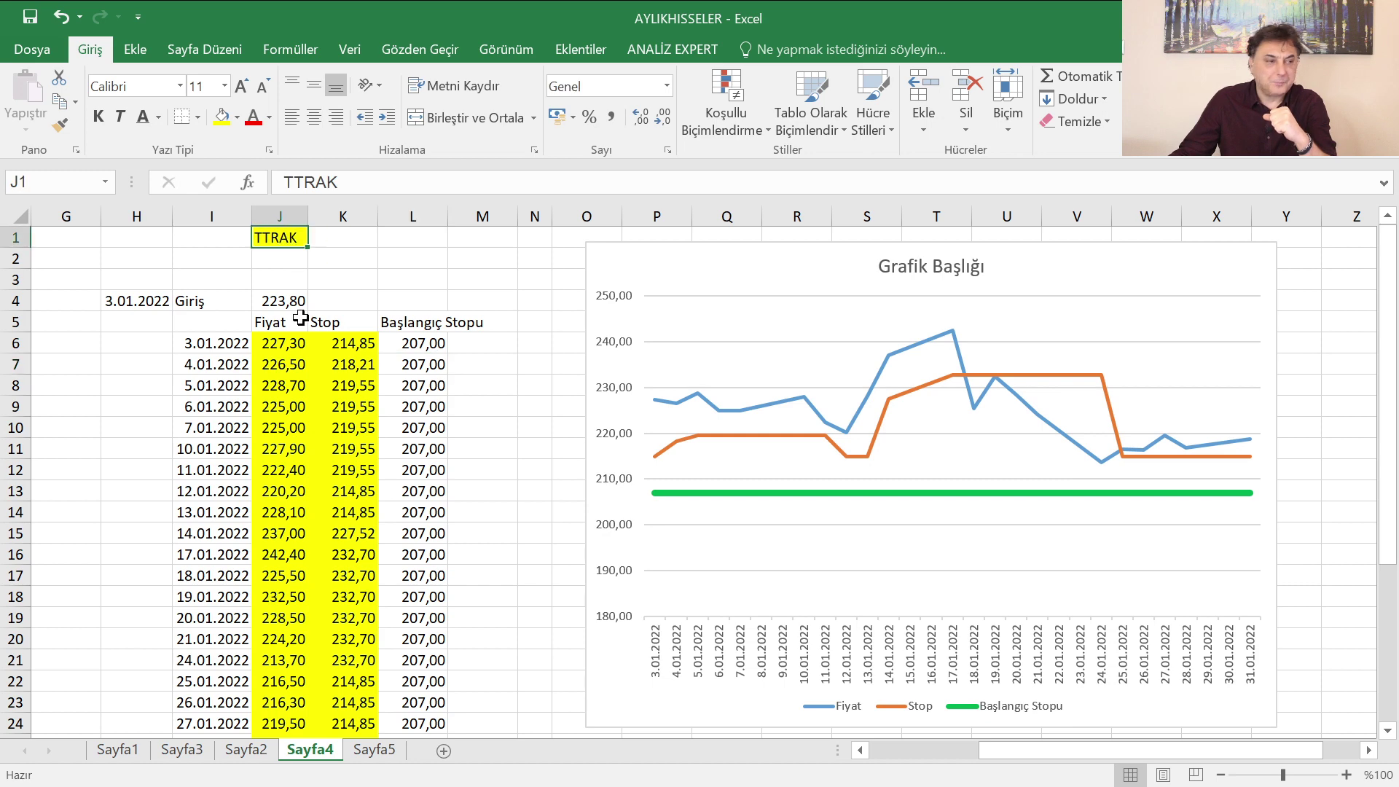
{"action": "type", "text": "SELEC"}
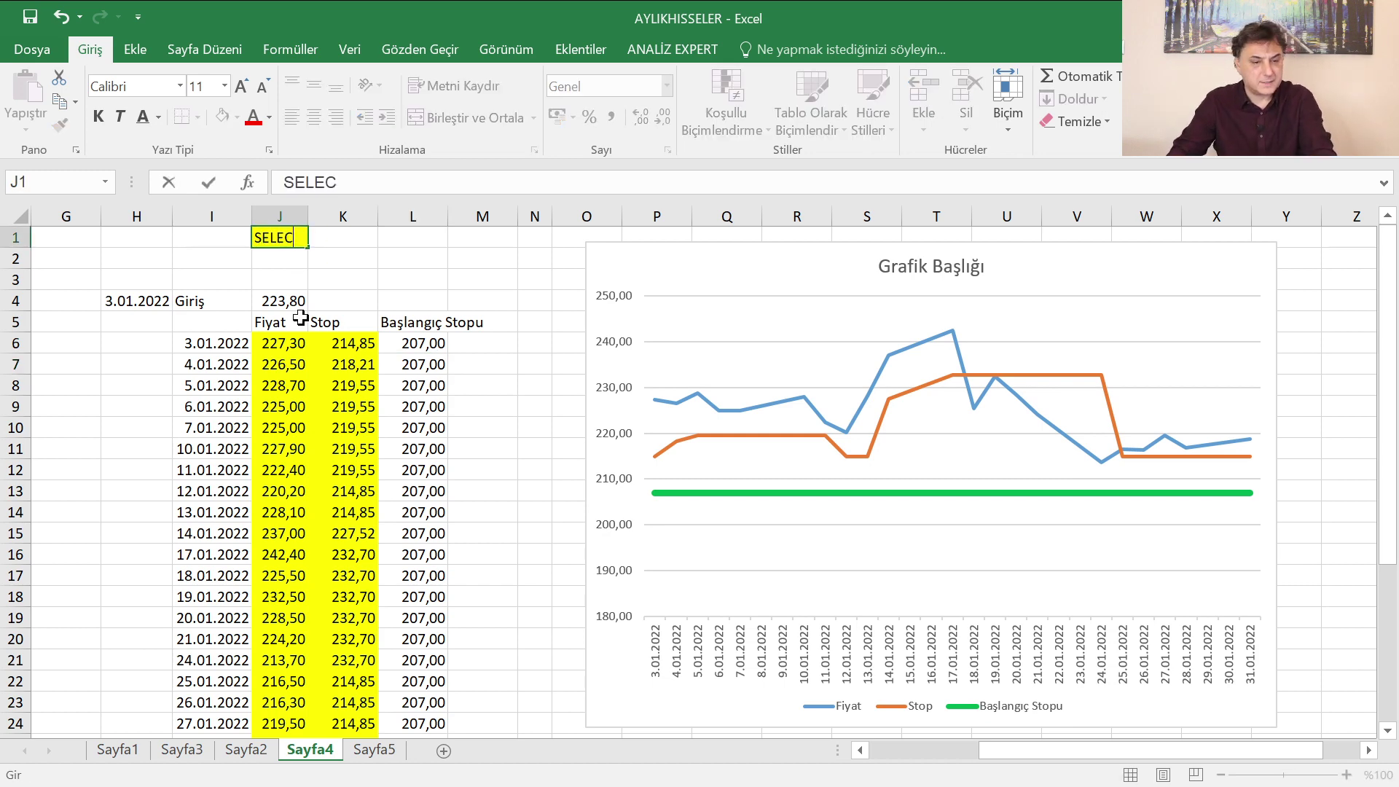
{"action": "key", "text": "Return"}
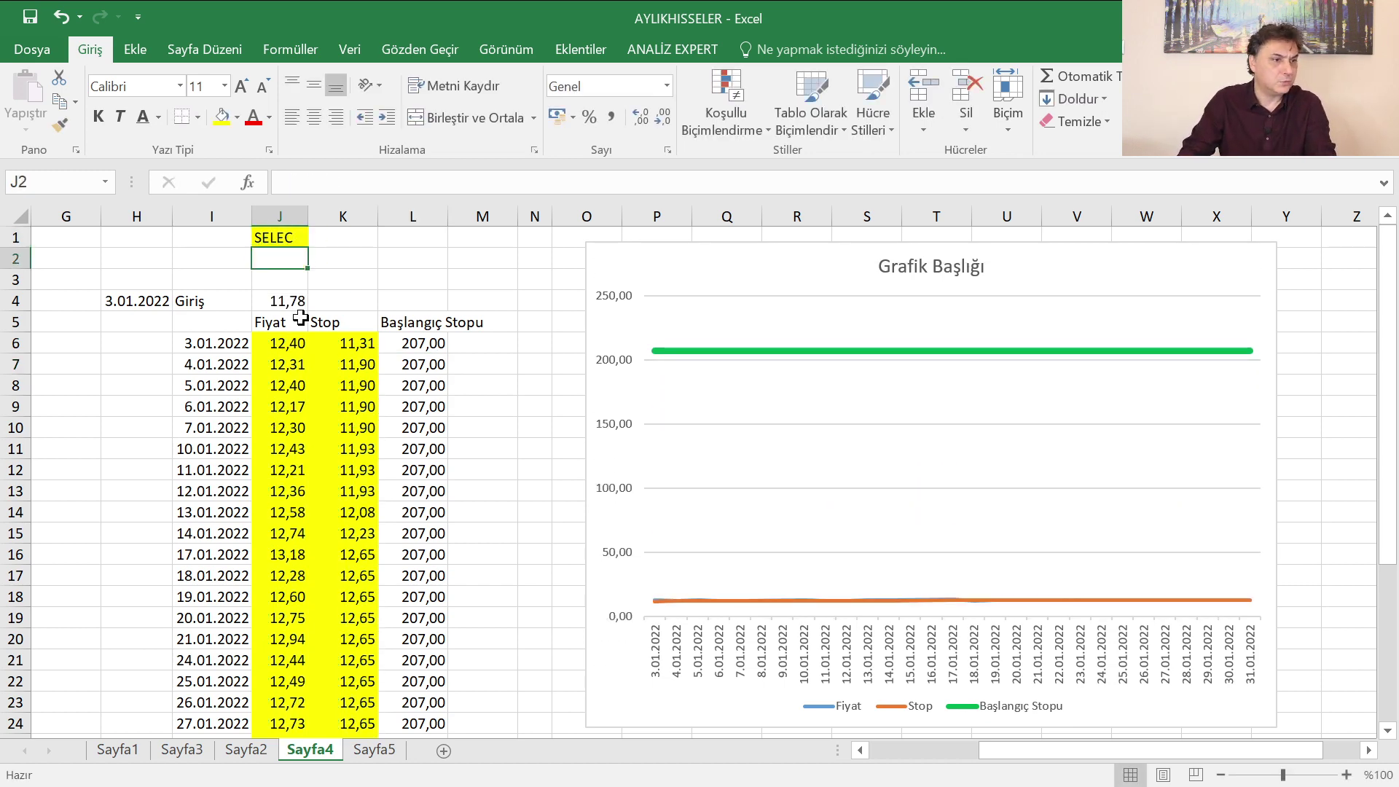
{"action": "key", "text": "Right"}
{"action": "key", "text": "Right"}
{"action": "key", "text": "Down"}
{"action": "key", "text": "Down"}
{"action": "key", "text": "Down"}
{"action": "key", "text": "Down"}
{"action": "type", "text": "11,23"}
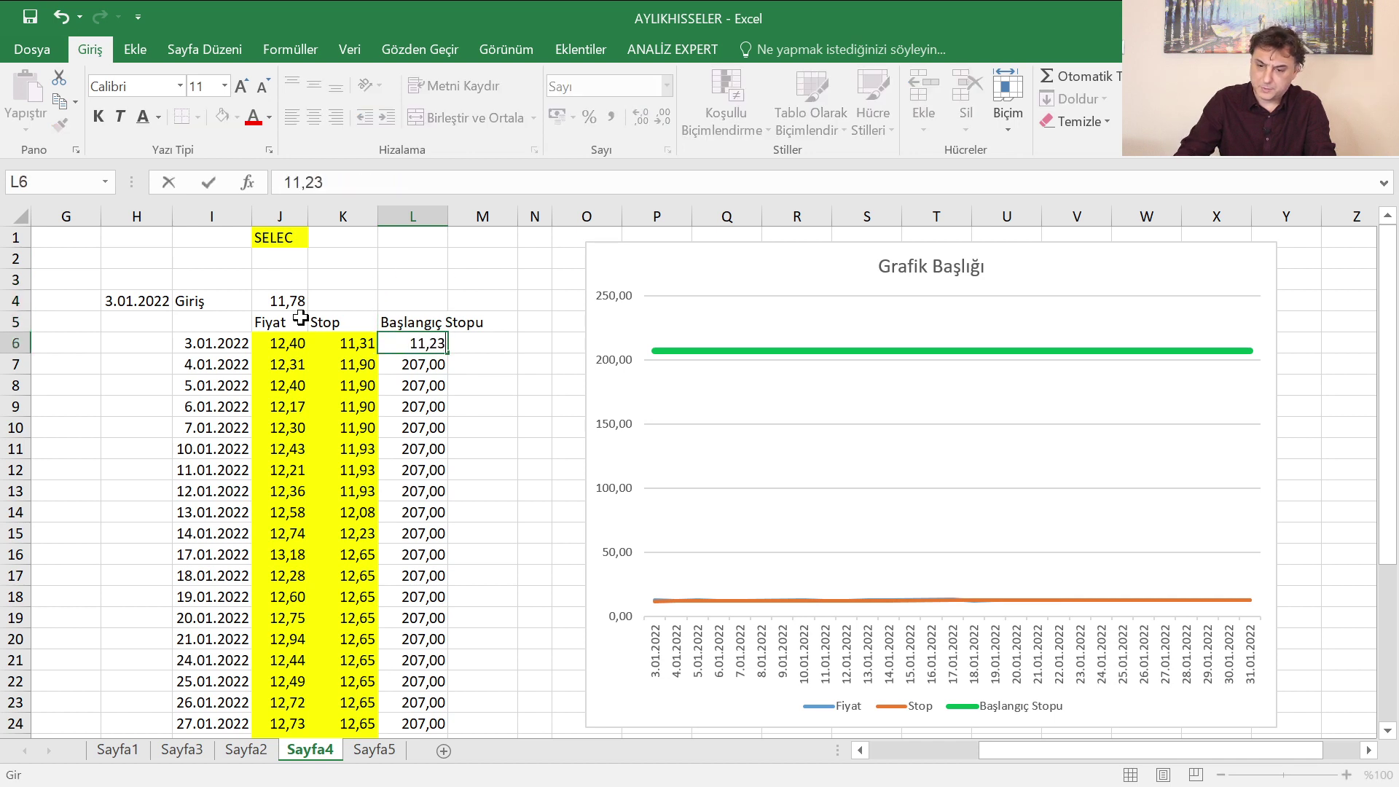
{"action": "key", "text": "Return"}
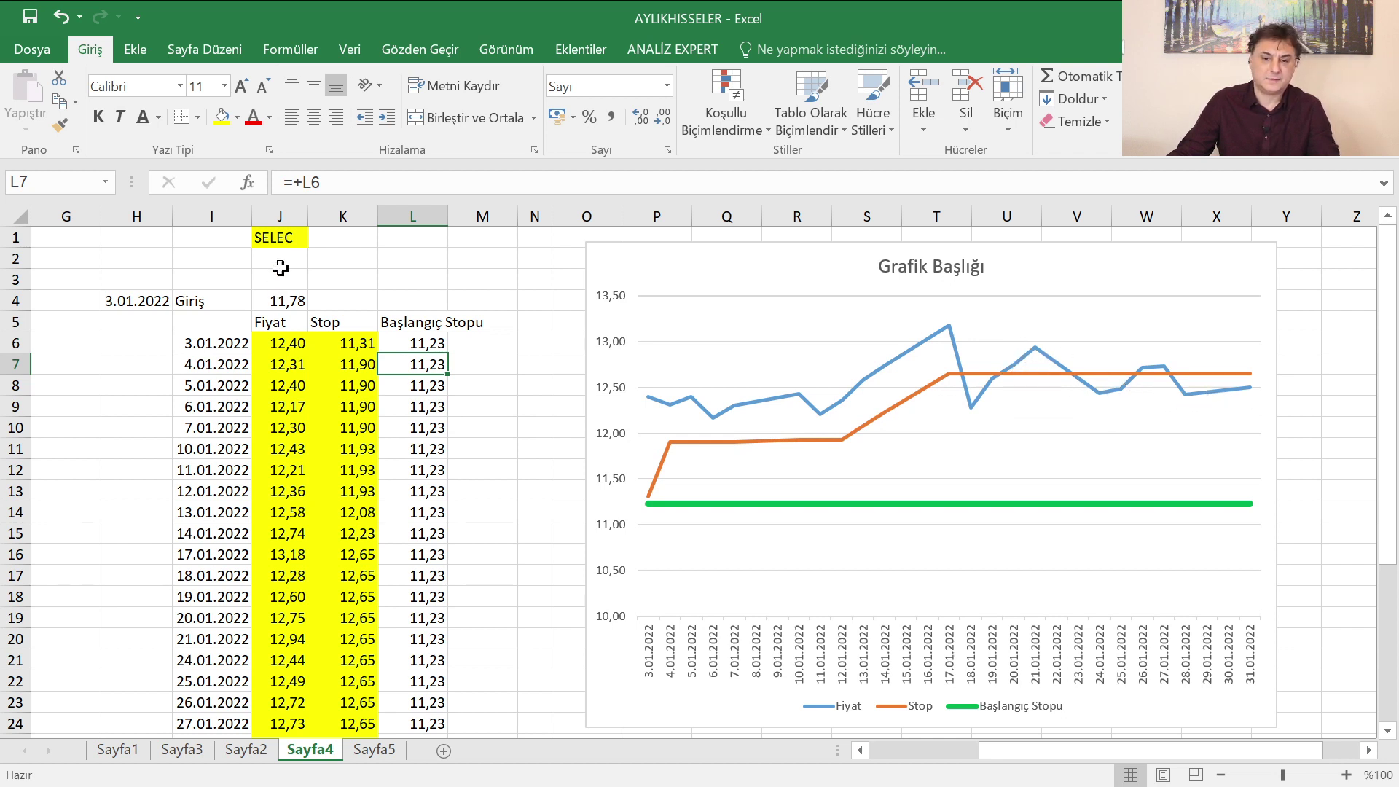
Change the stock symbol in J1 to CEMTS and set the starting stop in L6 to 17,44
{"action": "left_click", "coordinate": [289, 240]}
{"action": "type", "text": "CEMTS"}
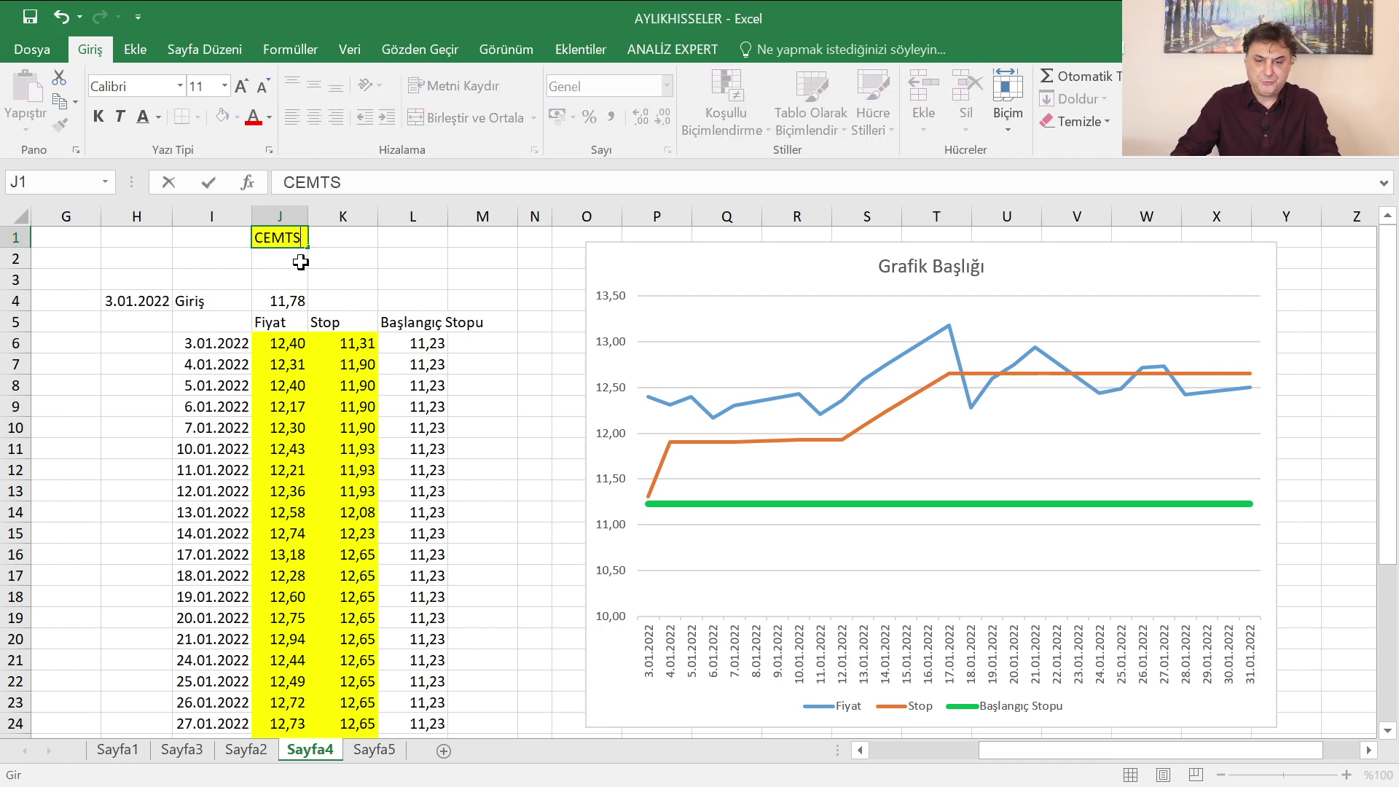
{"action": "key", "text": "Return"}
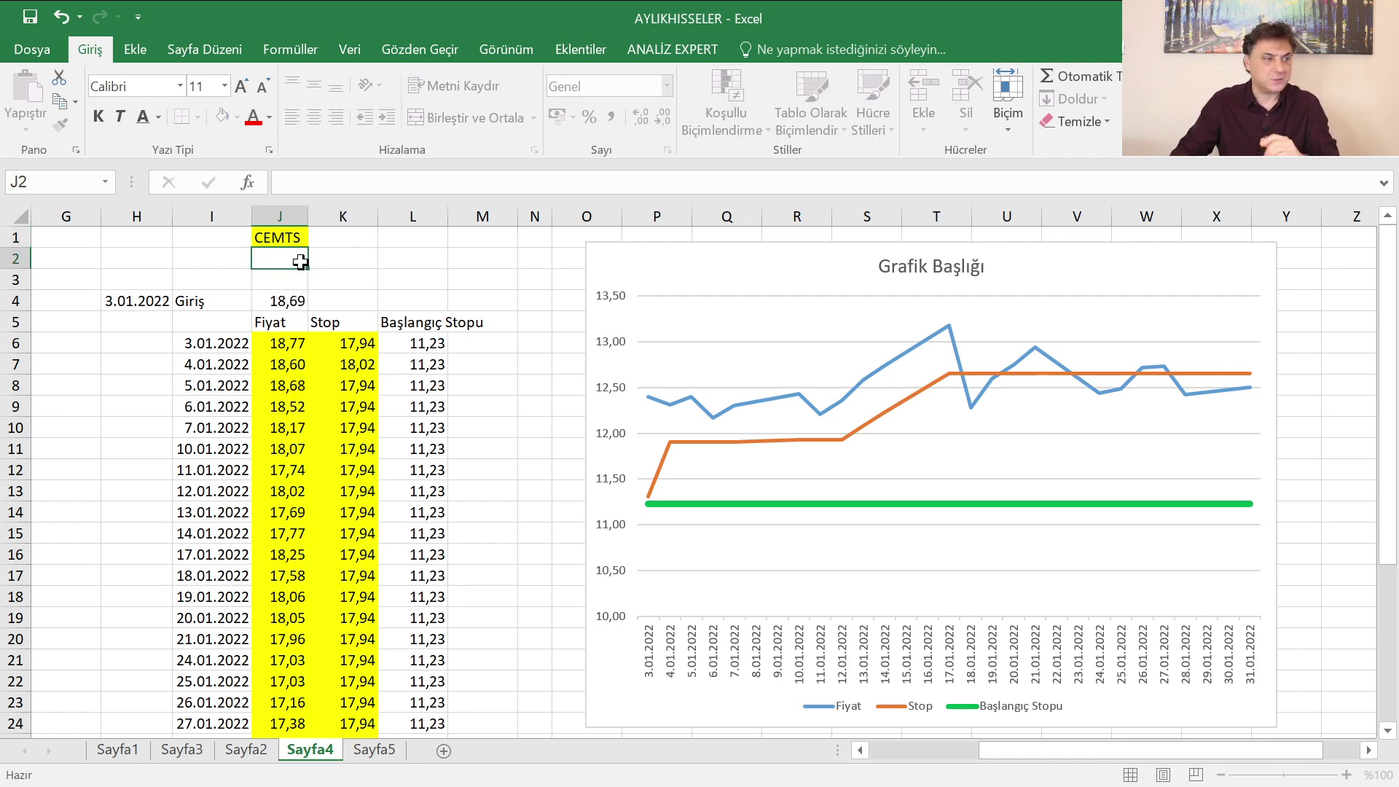
{"action": "key", "text": "Right"}
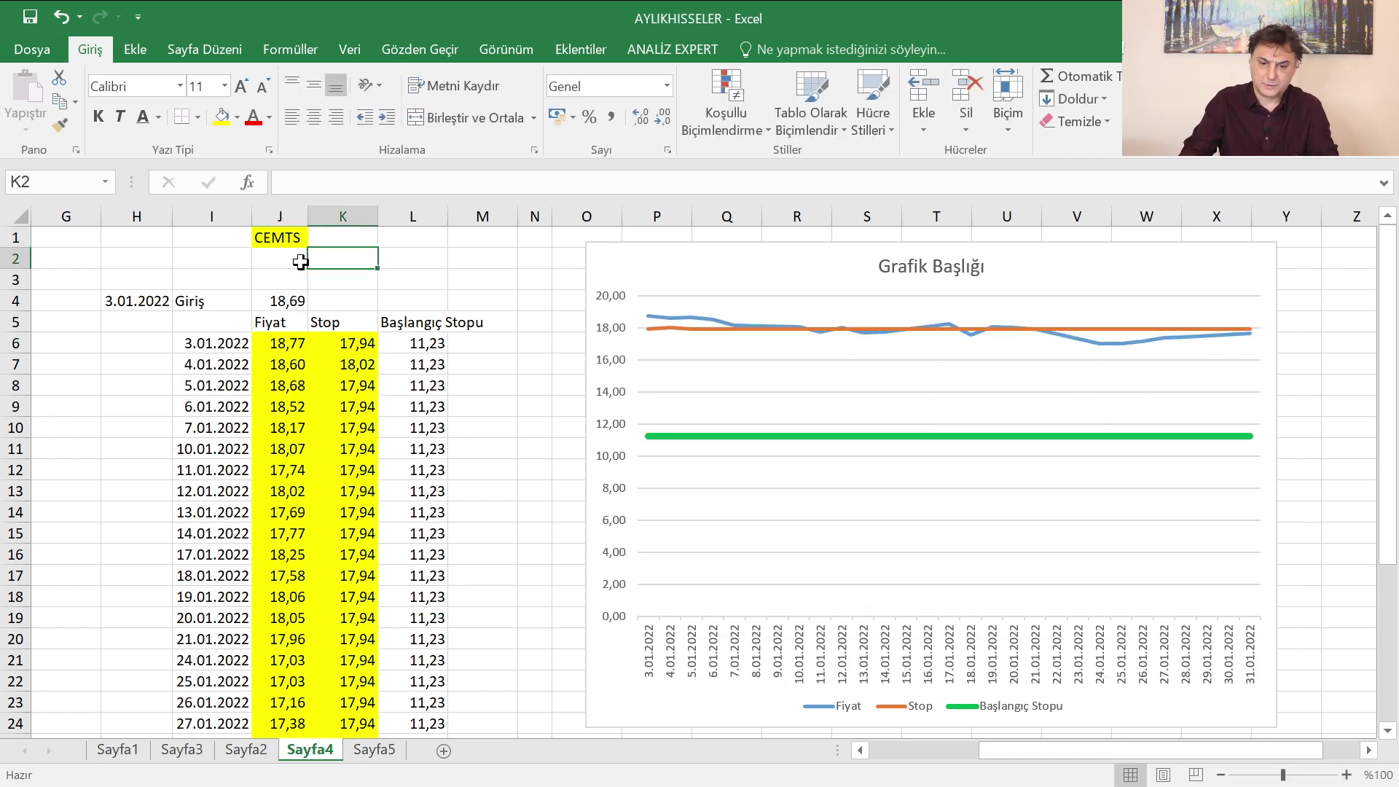
{"action": "key", "text": "Right"}
{"action": "key", "text": "Down"}
{"action": "key", "text": "Down"}
{"action": "key", "text": "Down"}
{"action": "key", "text": "Down"}
{"action": "key", "text": "Down"}
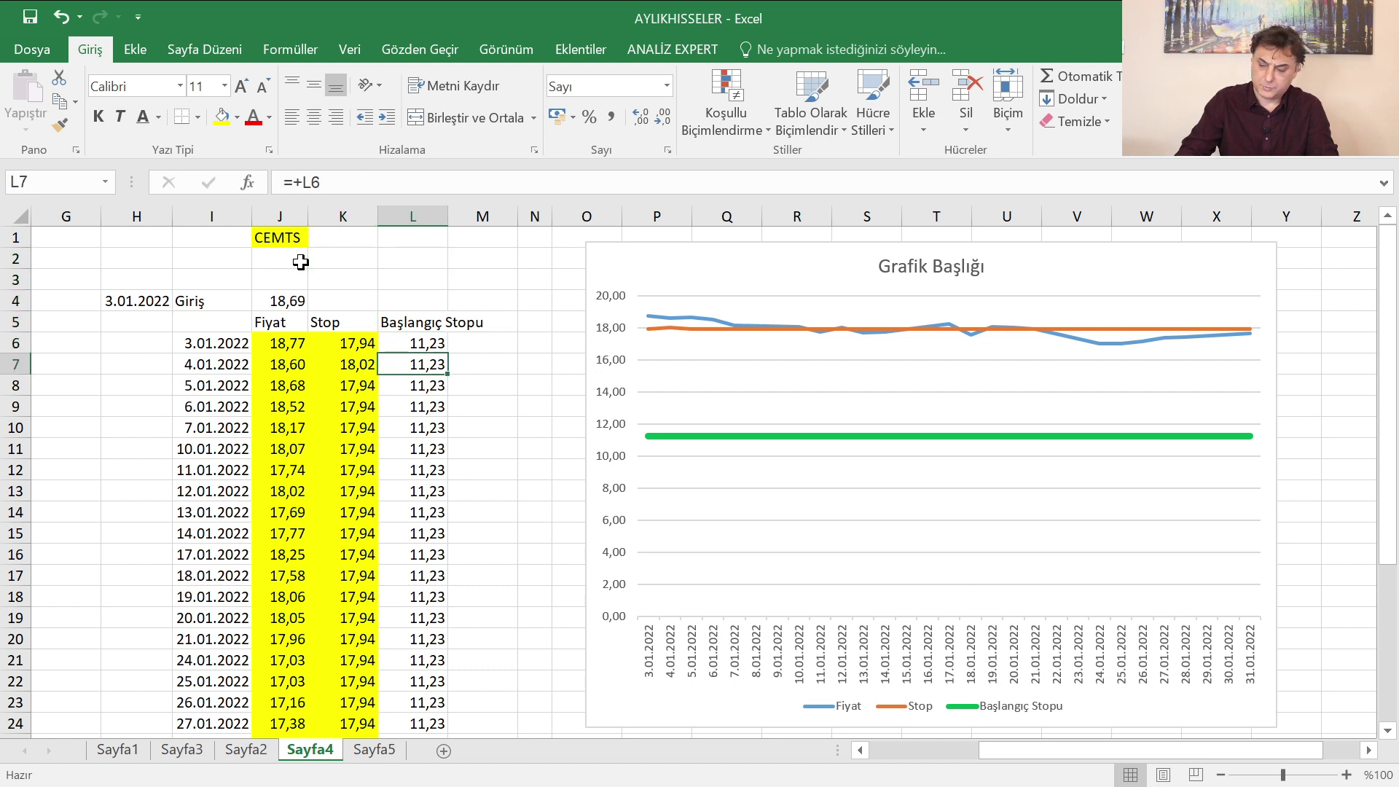
{"action": "key", "text": "Up"}
{"action": "type", "text": "17,44"}
{"action": "key", "text": "Return"}
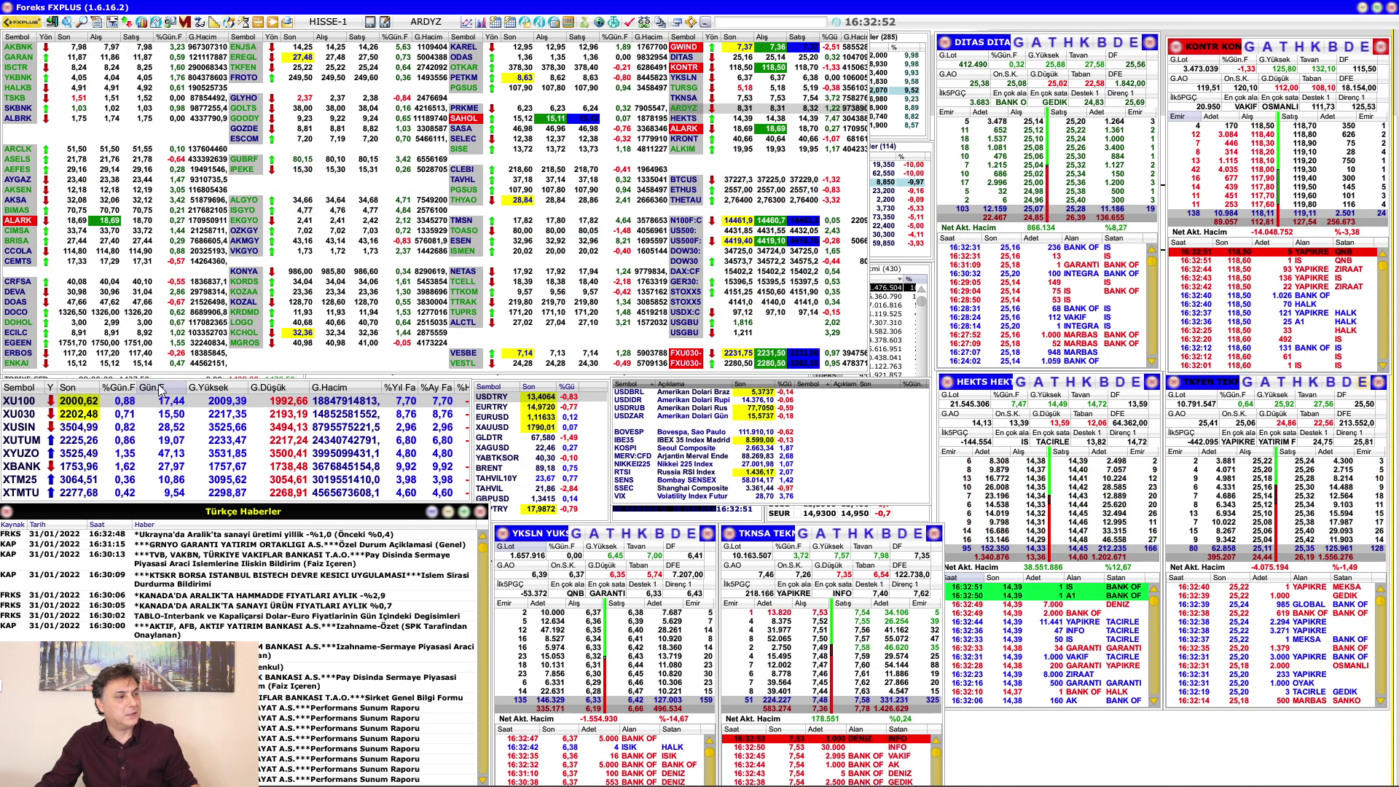
Switch to Foreks FXPLUS, open the XU100 daily chart and examine the latest candle and the 18.01.2022 candle
{"action": "right_click", "coordinate": [73, 409]}
{"action": "left_click", "coordinate": [107, 280]}
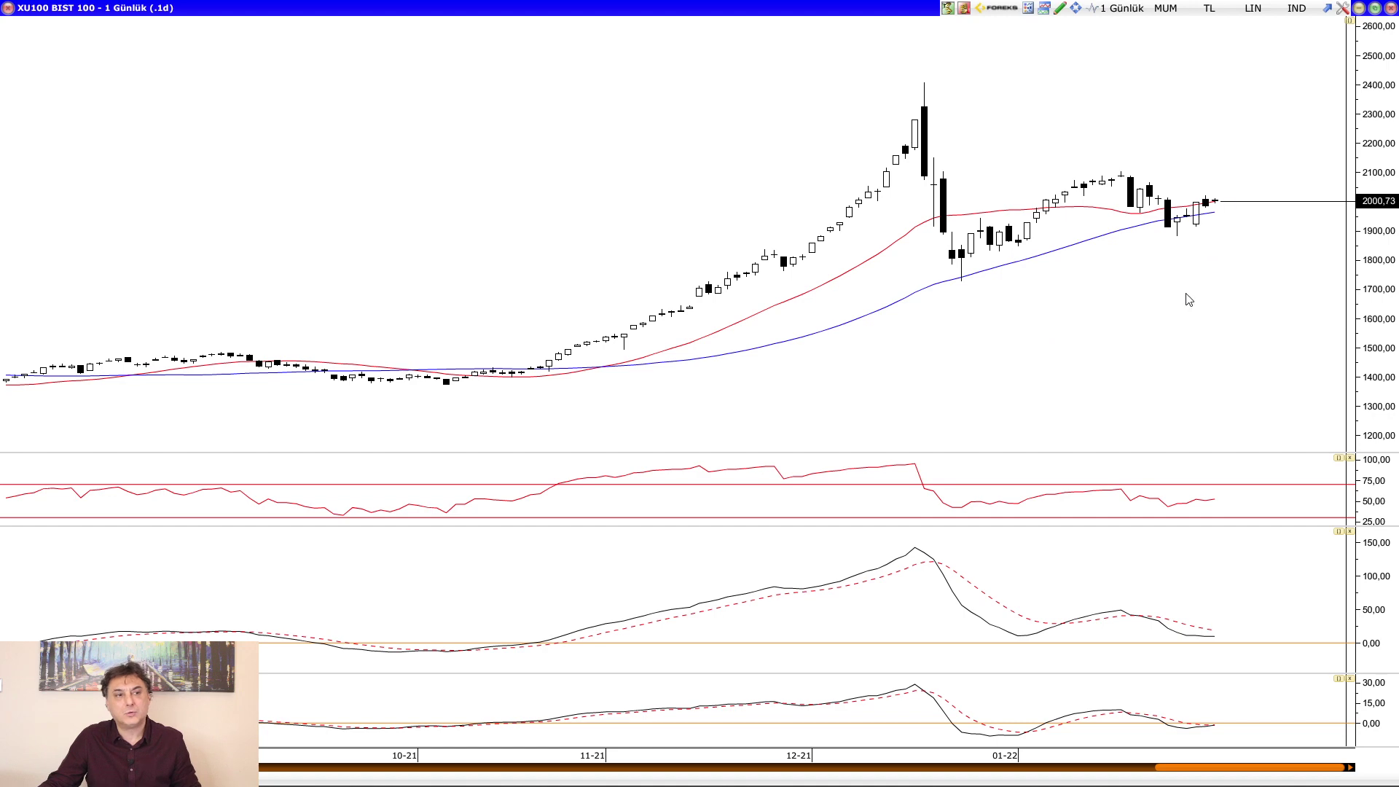
{"action": "scroll", "coordinate": [1187, 296], "scroll_direction": "up", "scroll_amount": 3}
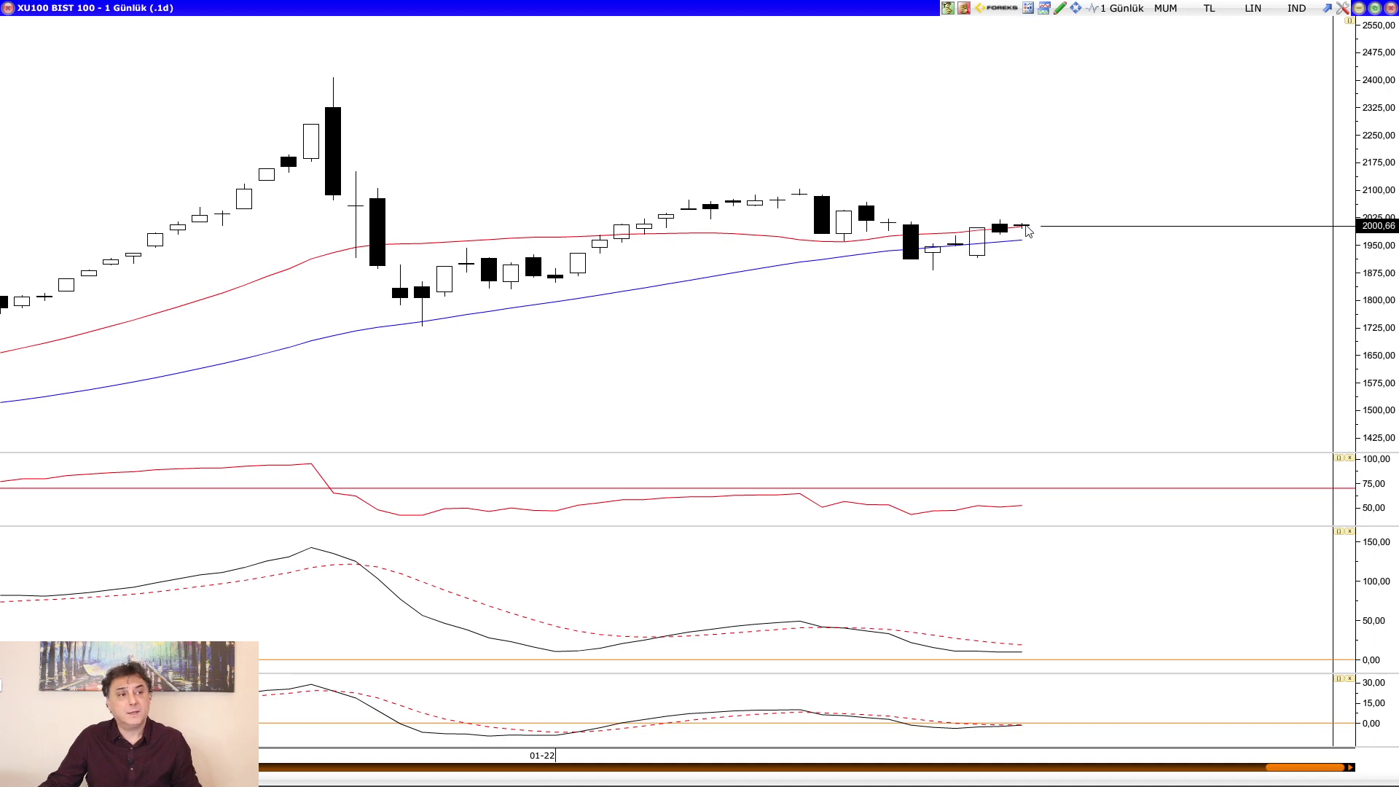
{"action": "left_click", "coordinate": [1019, 273]}
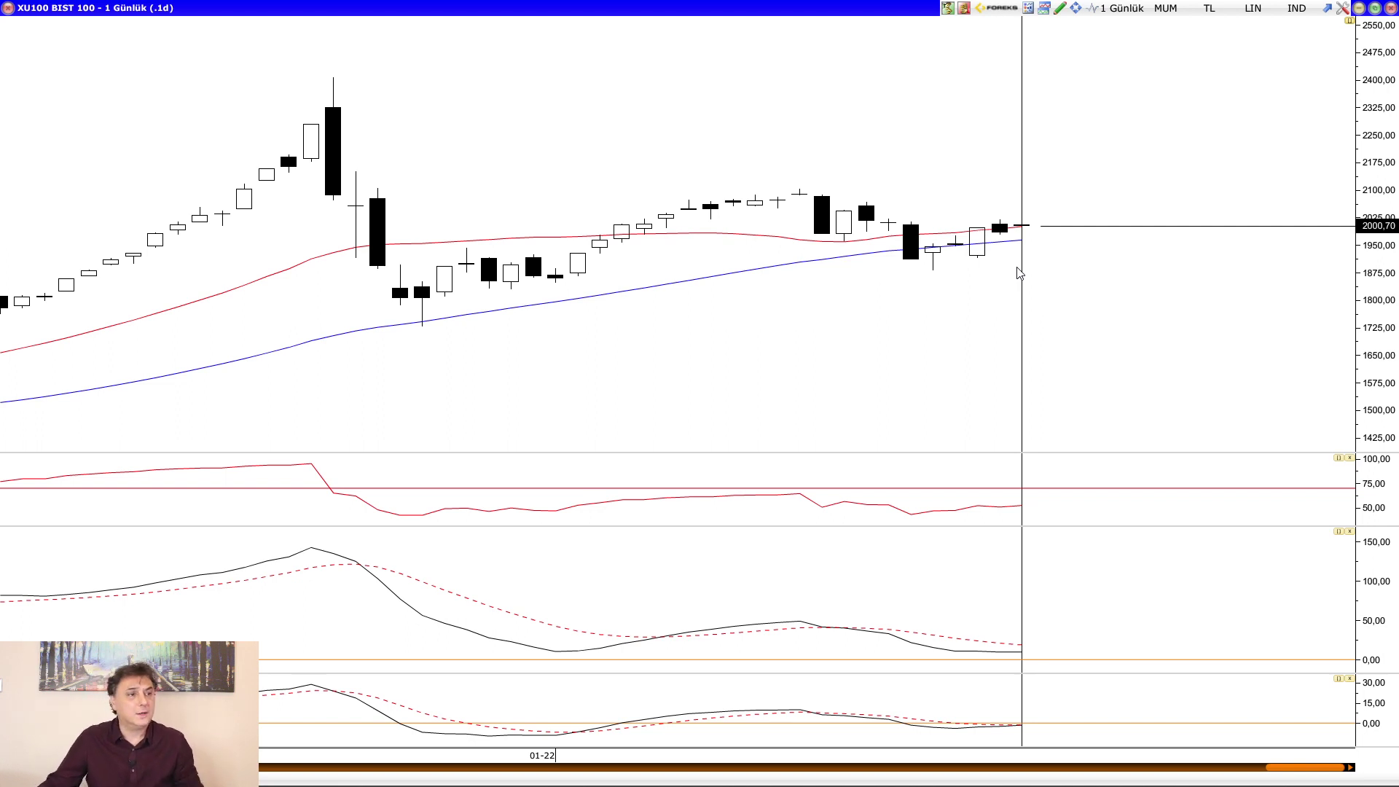
{"action": "left_click", "coordinate": [829, 236]}
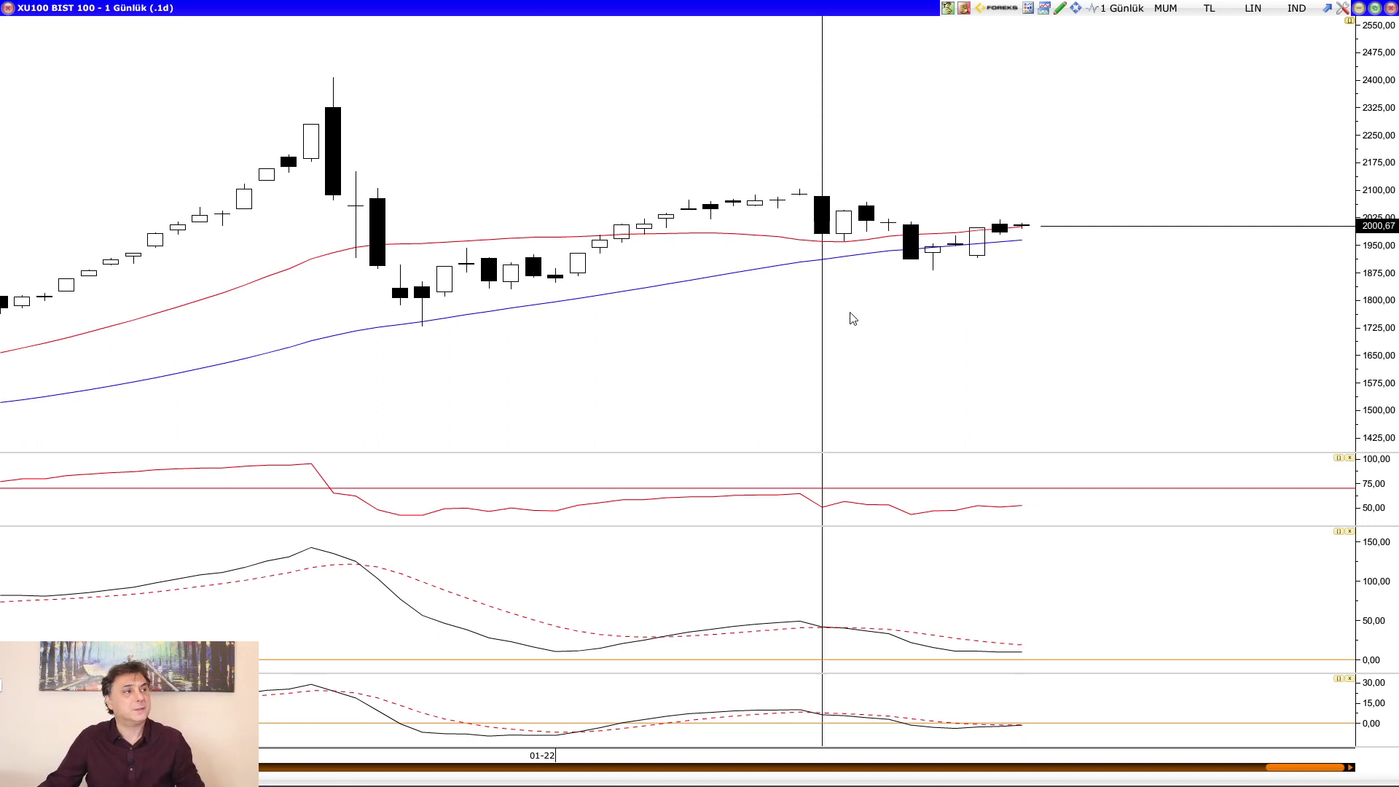
{"action": "left_click", "coordinate": [825, 140]}
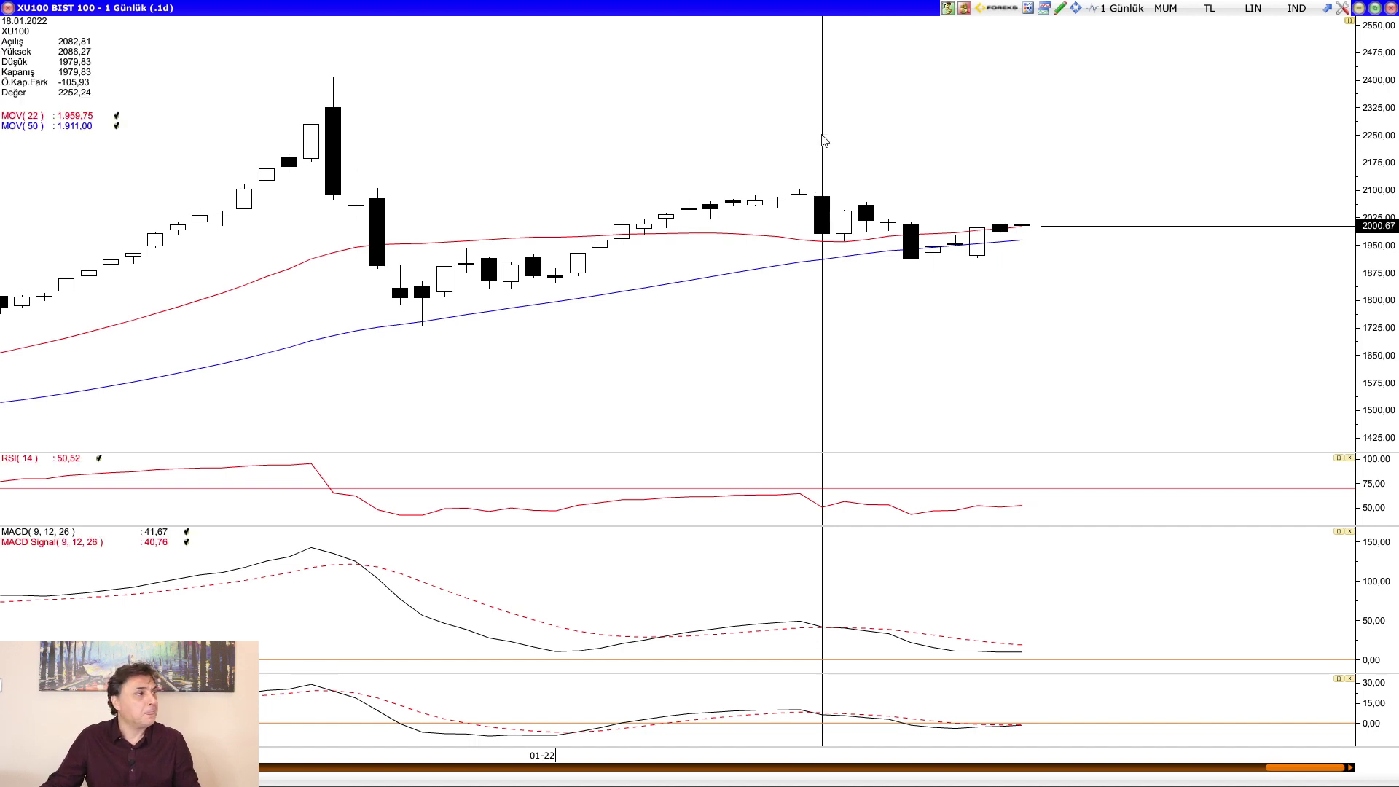